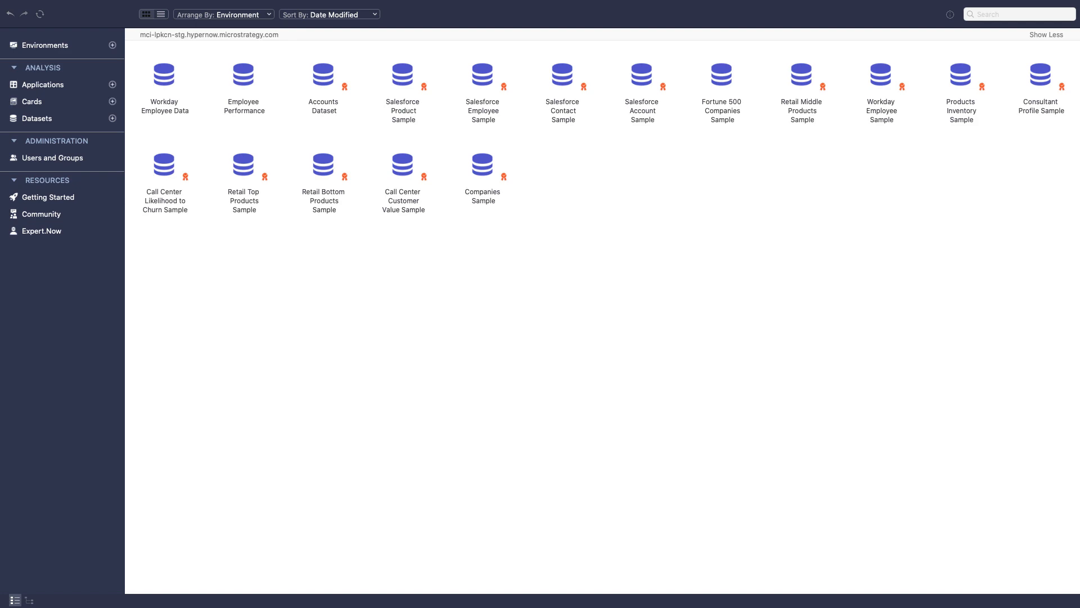
Create a new card based on the Workday Employee Data dataset
{"action": "left_click", "coordinate": [113, 103]}
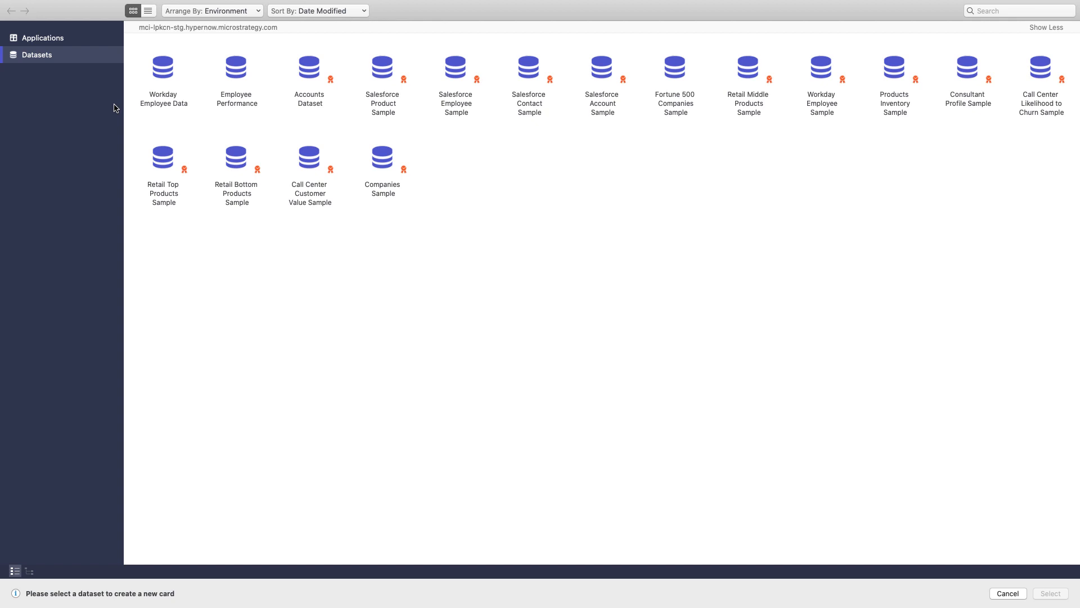
{"action": "left_click", "coordinate": [151, 83]}
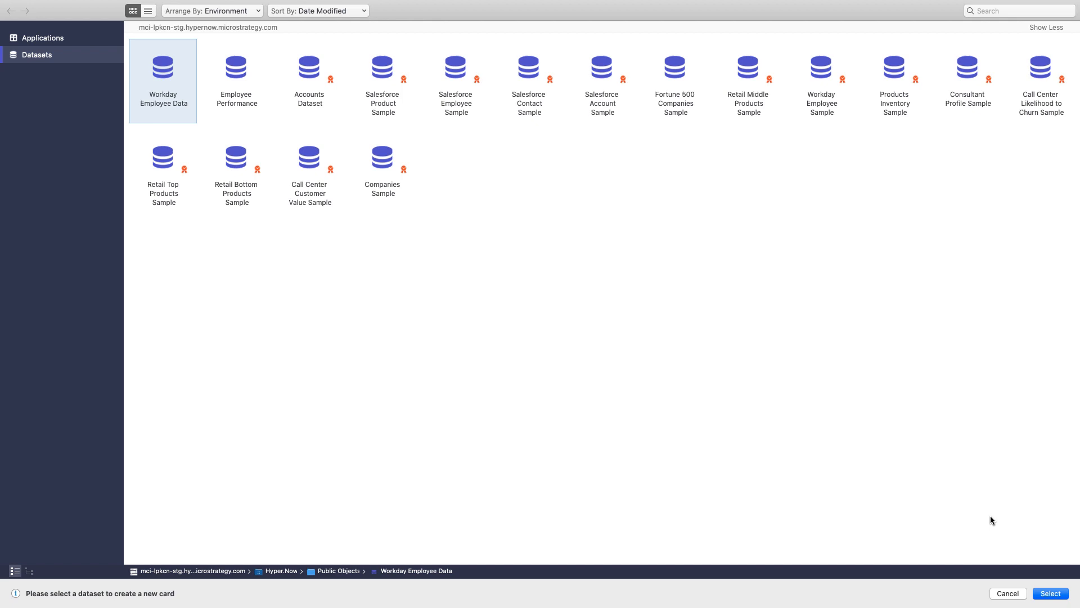
{"action": "left_click", "coordinate": [1046, 593]}
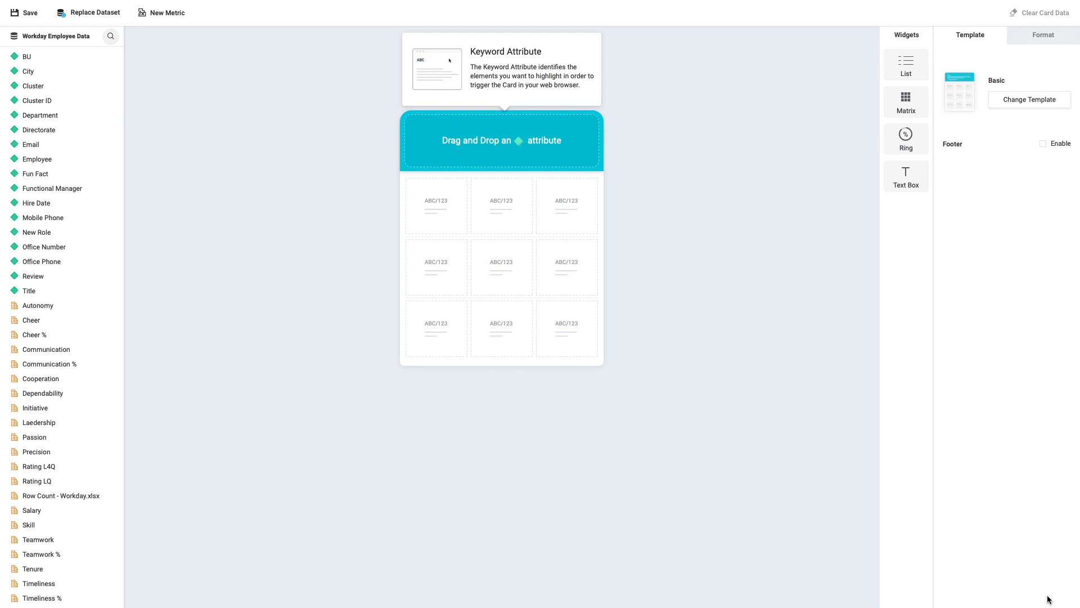
Change the card template to Section and place the Employee attribute in the header as its keyword attribute
{"action": "left_click", "coordinate": [1006, 101]}
{"action": "left_click", "coordinate": [900, 235]}
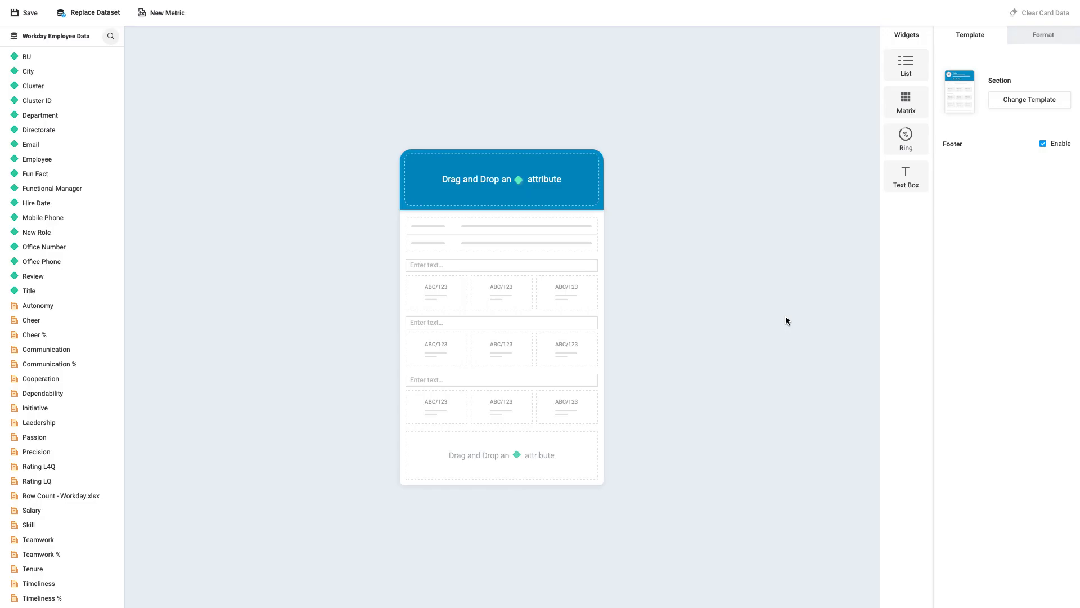
{"action": "left_click_drag", "start_coordinate": [47, 163], "coordinate": [485, 180]}
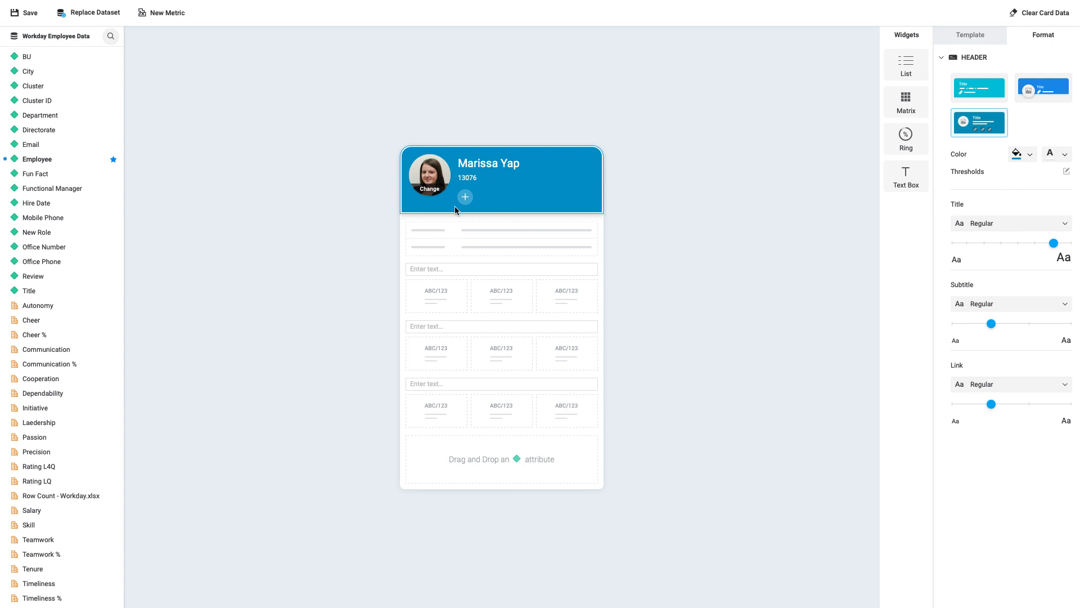
Look at the header's profile image source and try swapping the Employee ID subtitle for the Photo form and back
{"action": "left_click", "coordinate": [435, 181]}
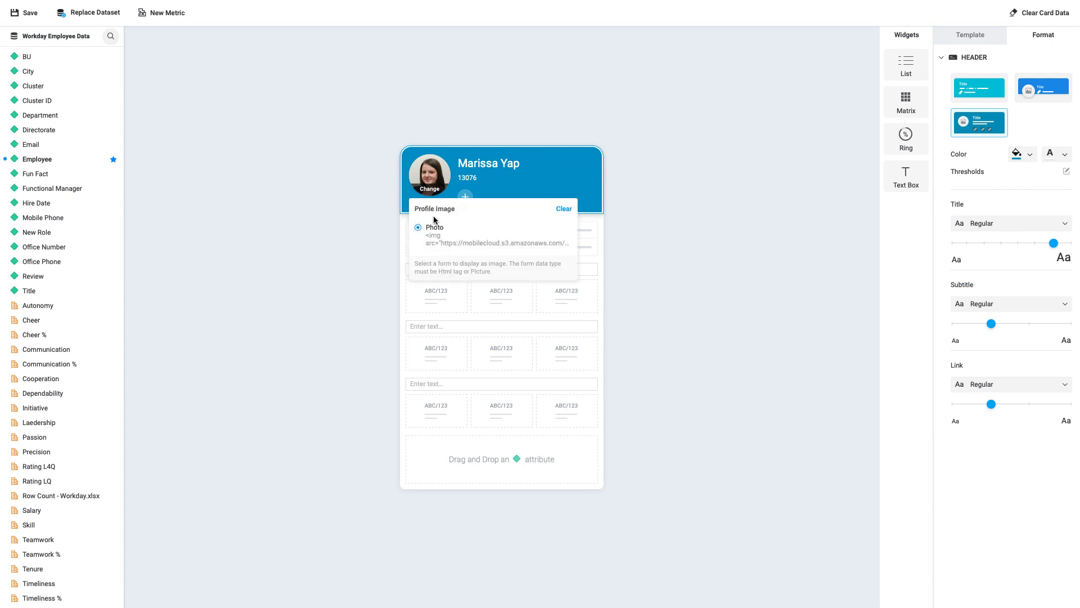
{"action": "left_click", "coordinate": [436, 191]}
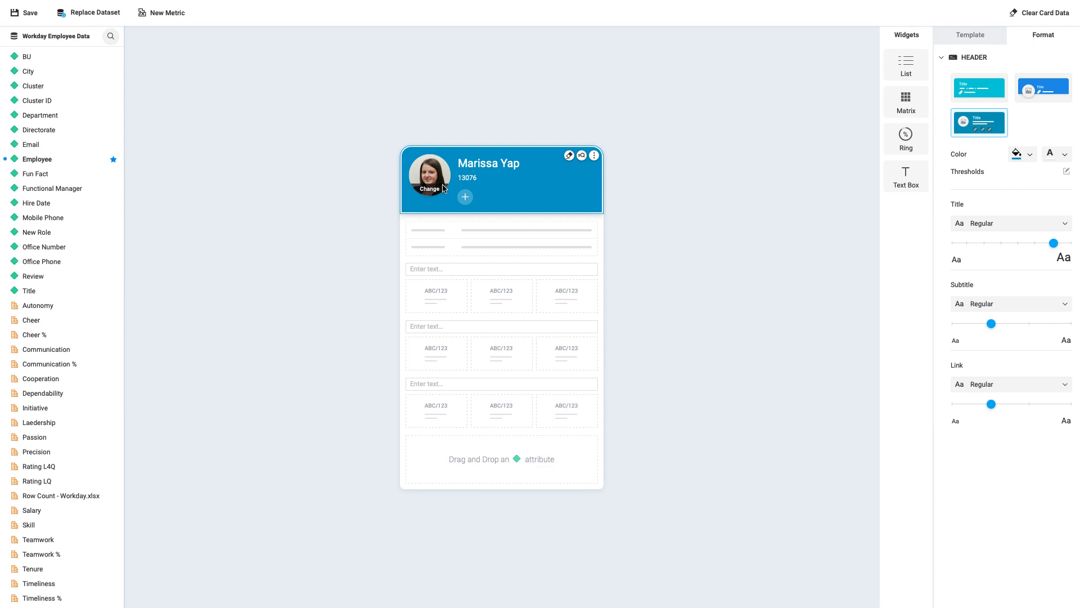
{"action": "left_click", "coordinate": [593, 157]}
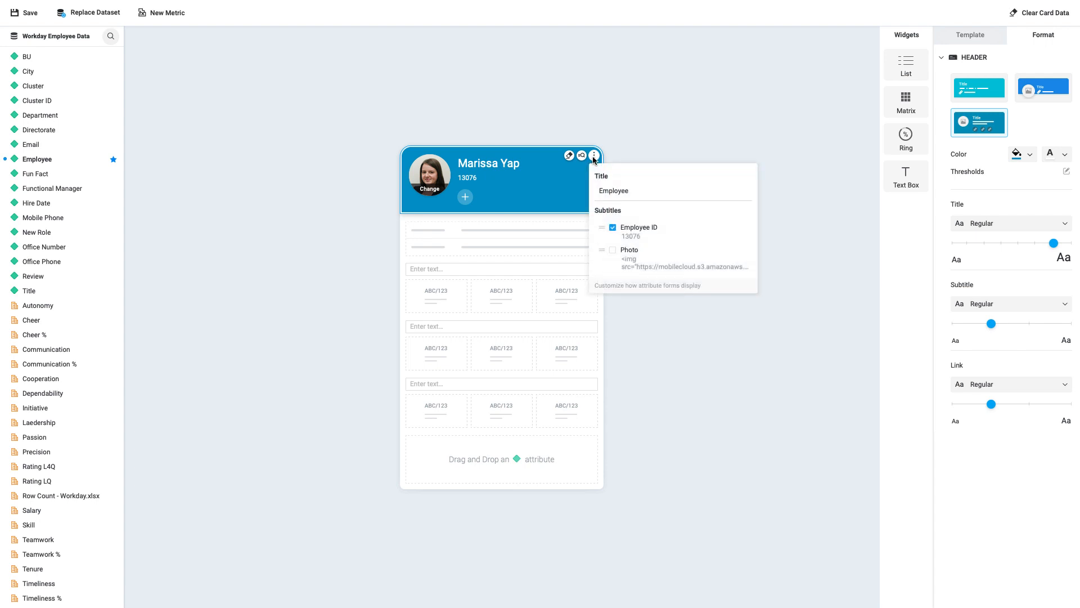
{"action": "mouse_move", "coordinate": [639, 227]}
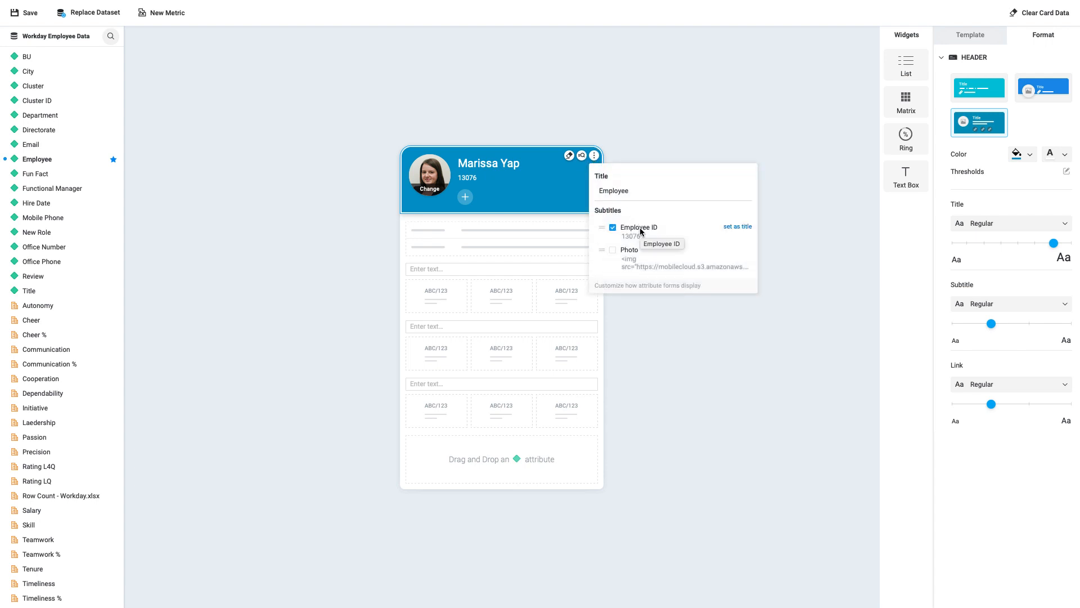
{"action": "mouse_move", "coordinate": [744, 228]}
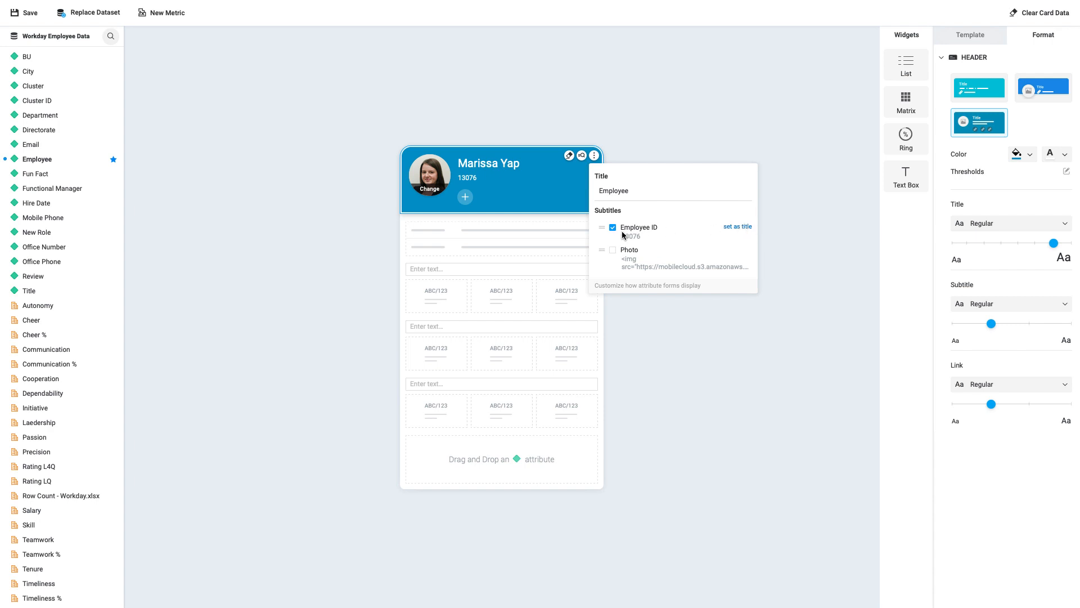
{"action": "left_click", "coordinate": [613, 229]}
{"action": "left_click", "coordinate": [614, 233]}
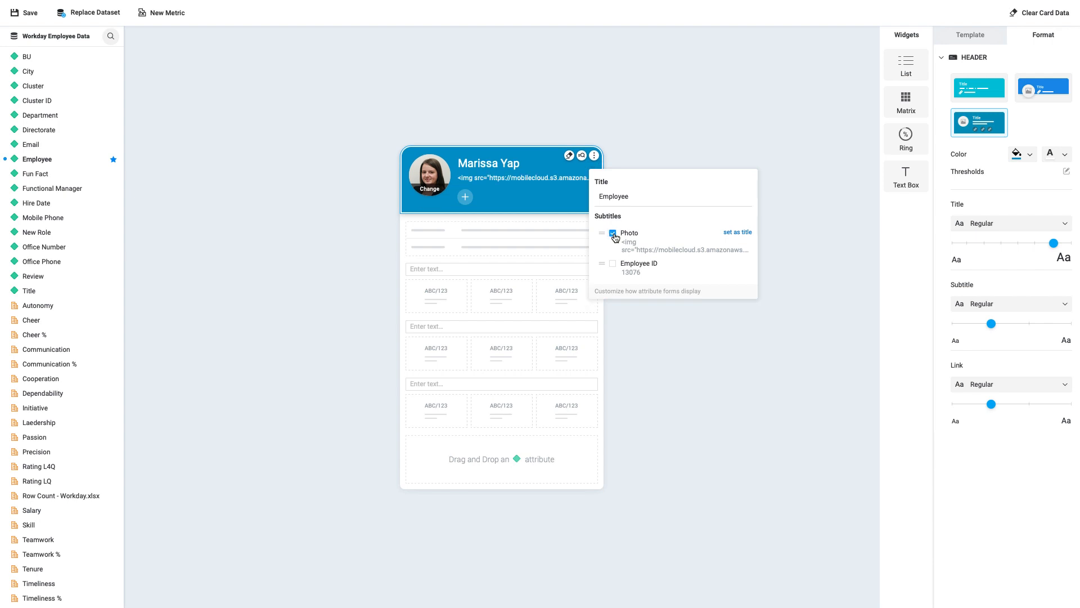
{"action": "left_click", "coordinate": [613, 234]}
{"action": "left_click", "coordinate": [613, 264]}
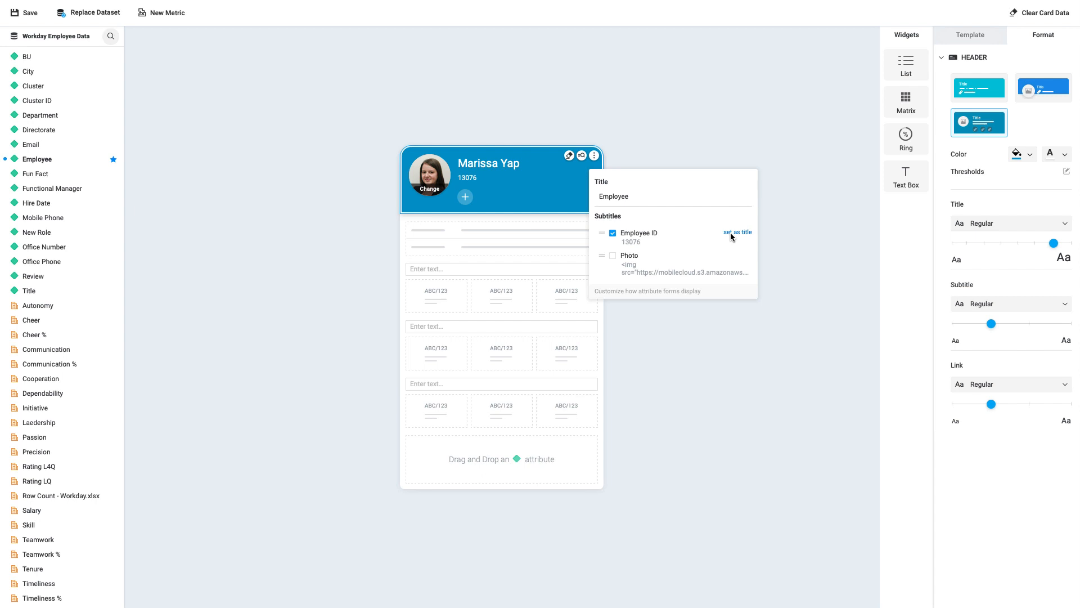
Try Employee ID as the header title, then restore Employee as the title with Employee ID as the subtitle
{"action": "left_click", "coordinate": [732, 233]}
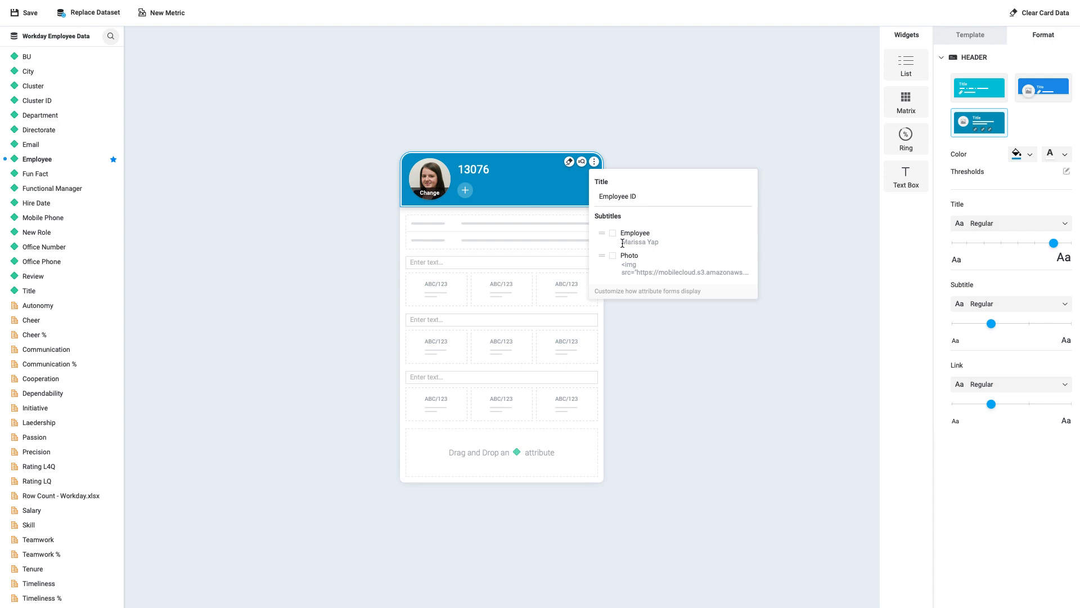
{"action": "left_click", "coordinate": [737, 233]}
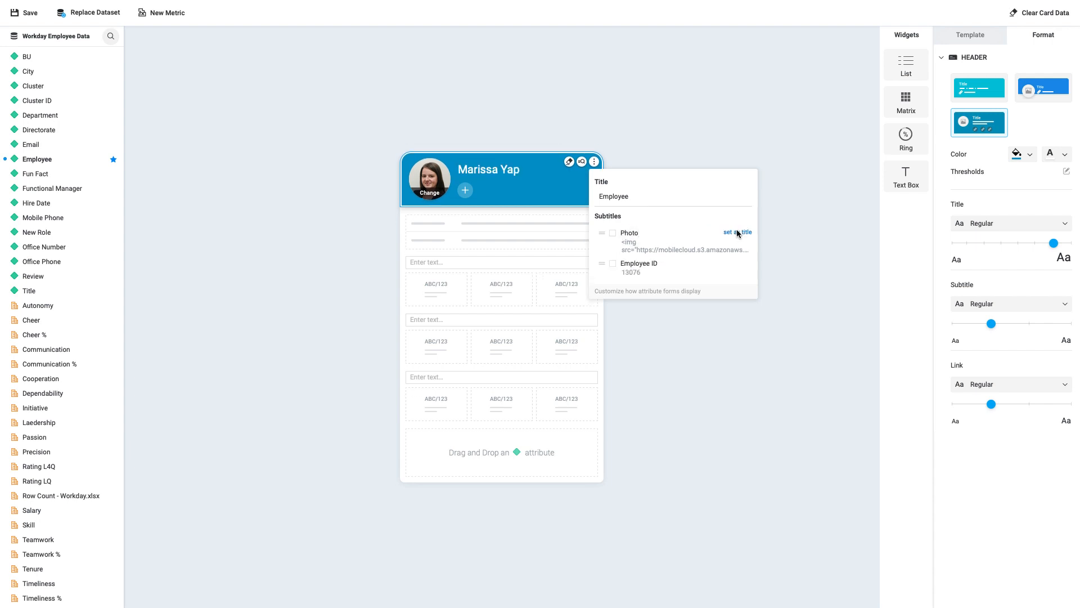
{"action": "left_click", "coordinate": [613, 264]}
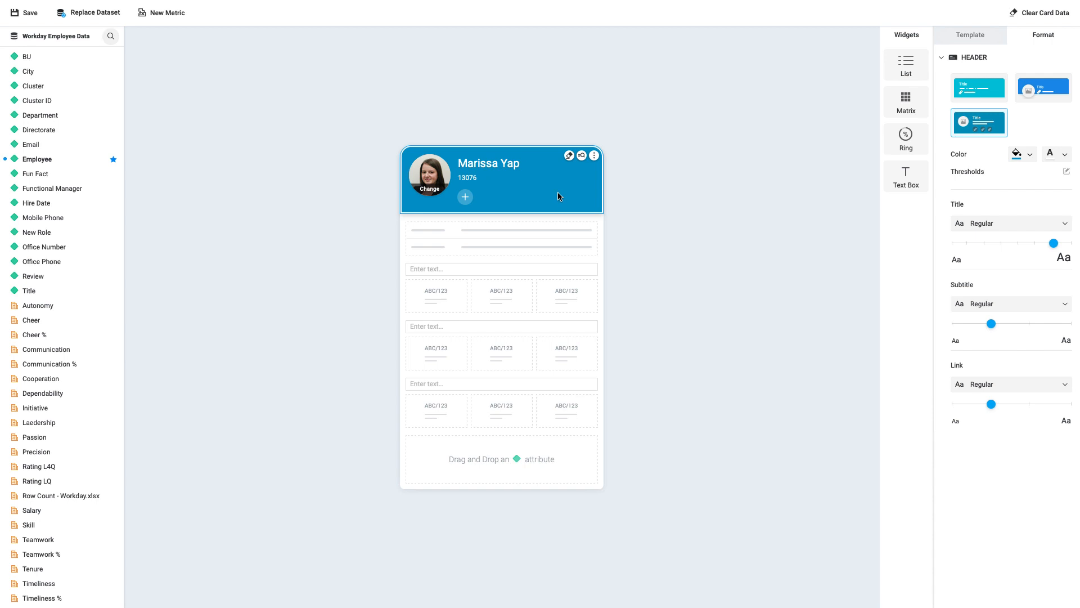
Include Employee ID in the header's alternate keyword matching alongside Employee
{"action": "left_click", "coordinate": [582, 156]}
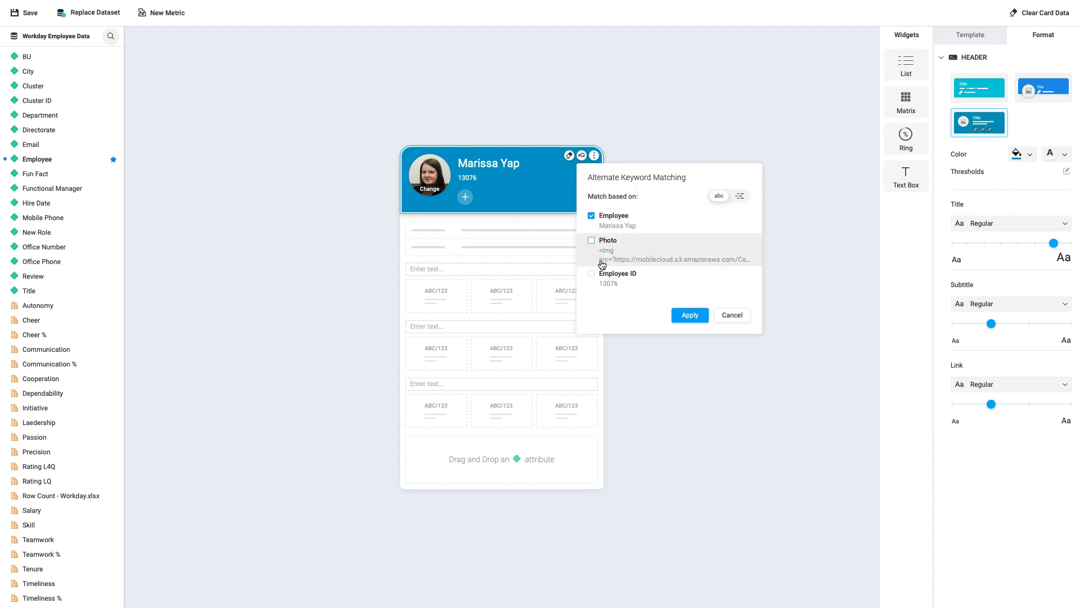
{"action": "left_click", "coordinate": [592, 274]}
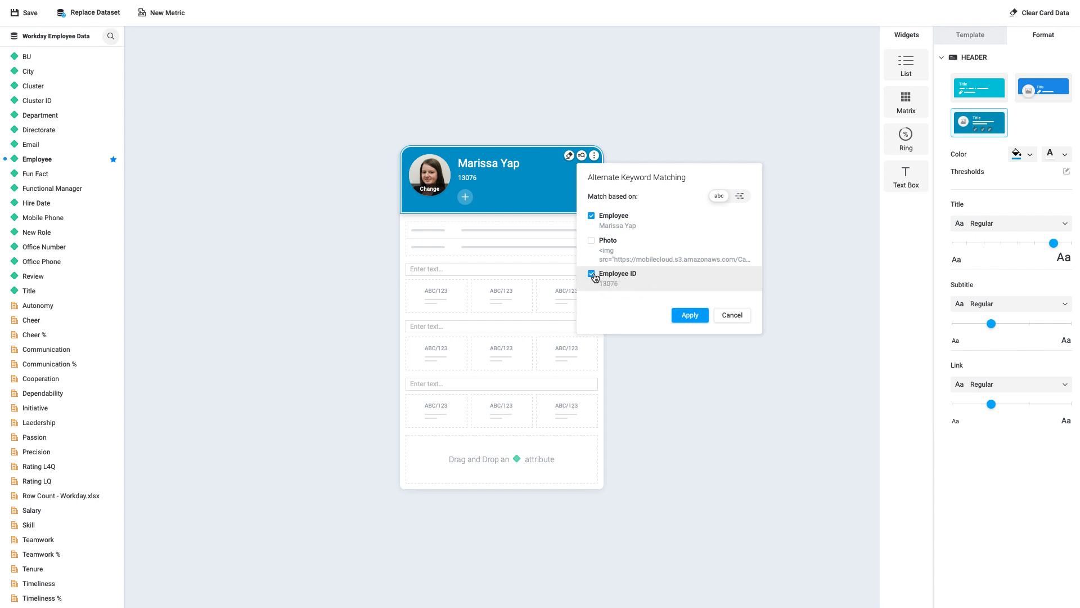
{"action": "left_click", "coordinate": [691, 318]}
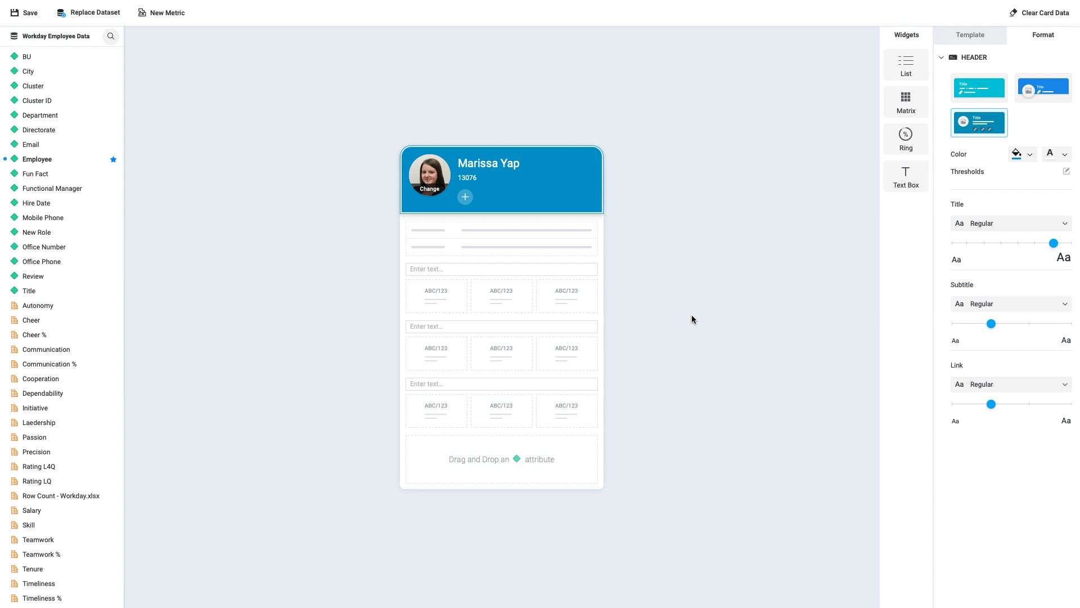
Add a header link with the Workday icon, the display text "Link to Workday" and the address Workday.com
{"action": "left_click", "coordinate": [465, 198]}
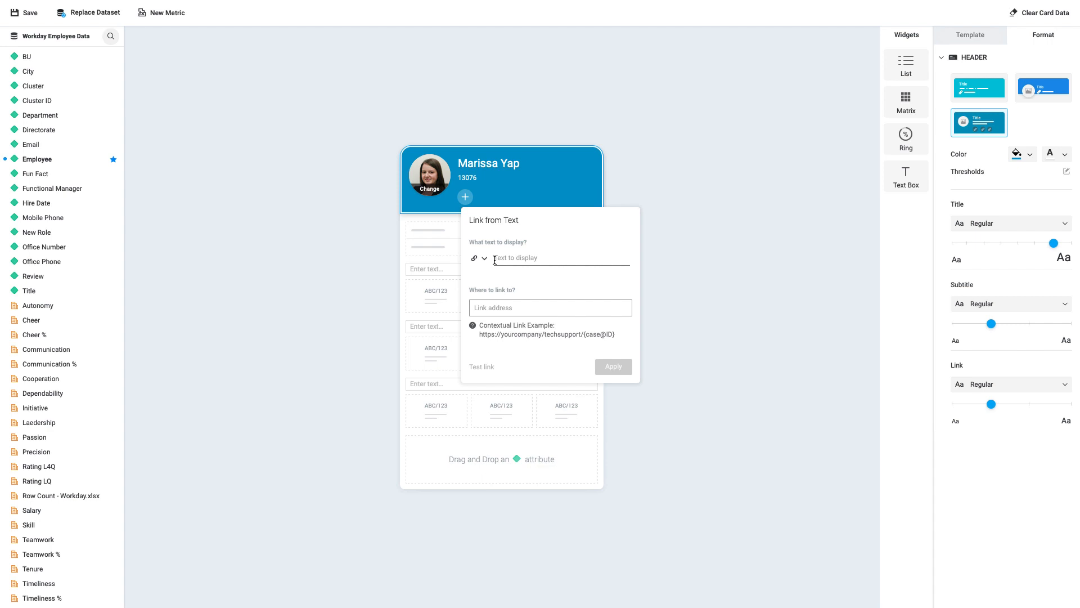
{"action": "left_click", "coordinate": [476, 258]}
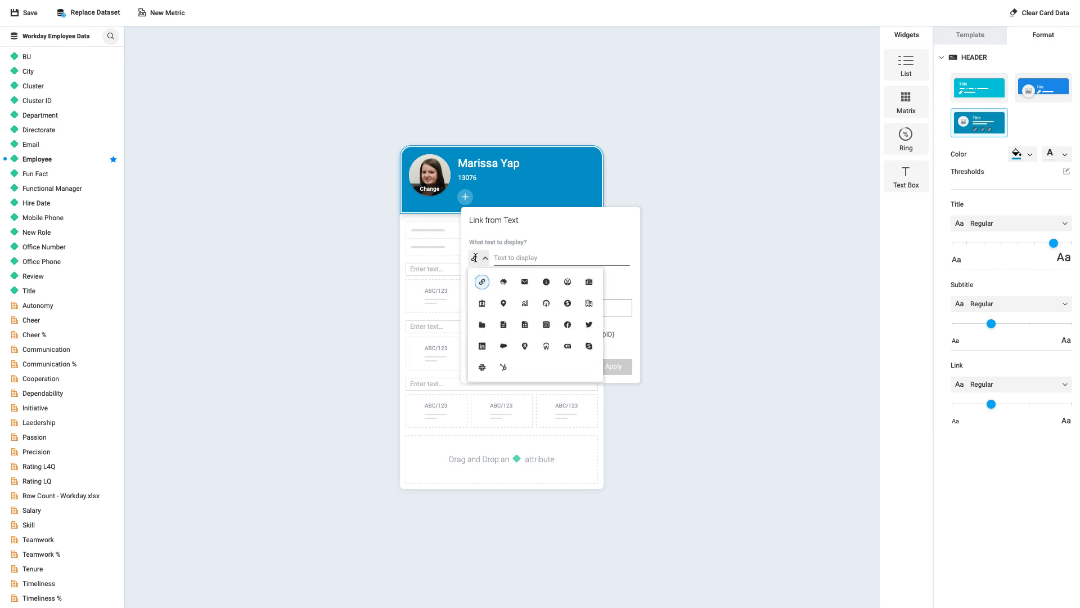
{"action": "left_click", "coordinate": [547, 346]}
{"action": "left_click", "coordinate": [518, 258]}
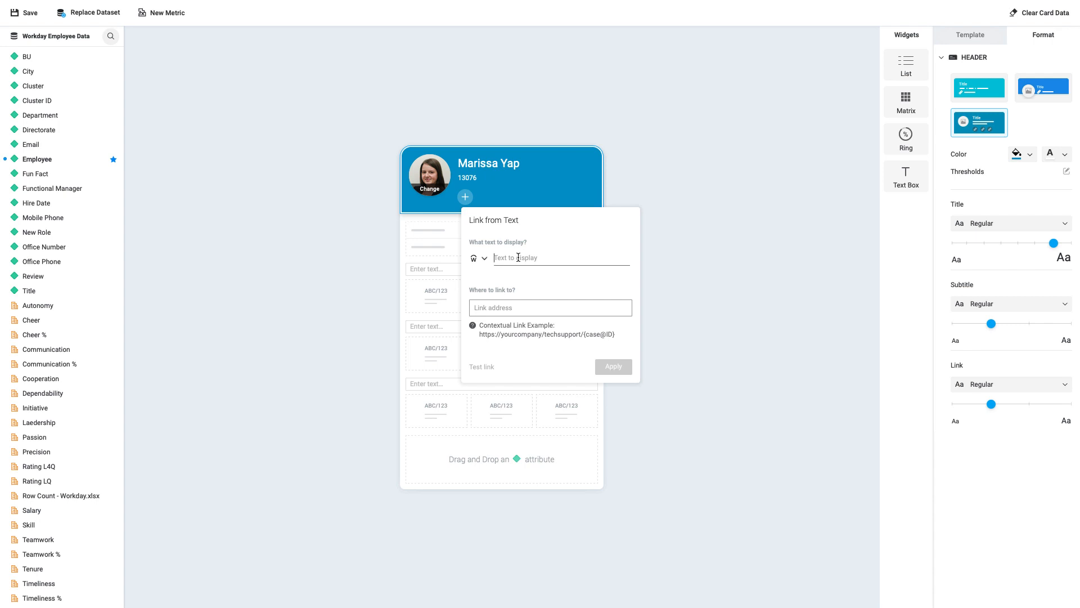
{"action": "left_click", "coordinate": [508, 308]}
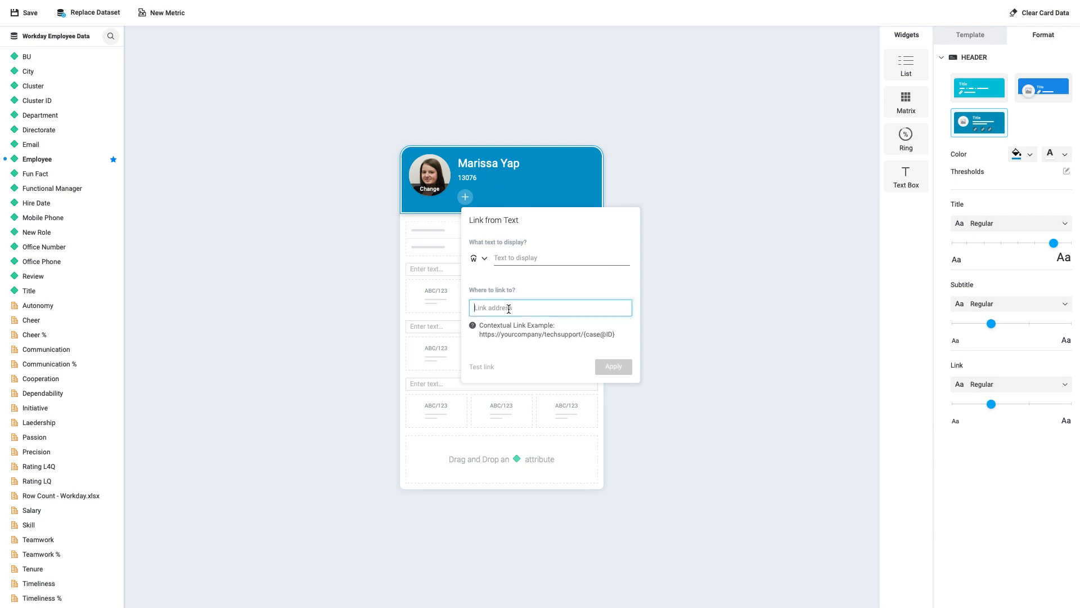
{"action": "type", "text": "Workday.com"}
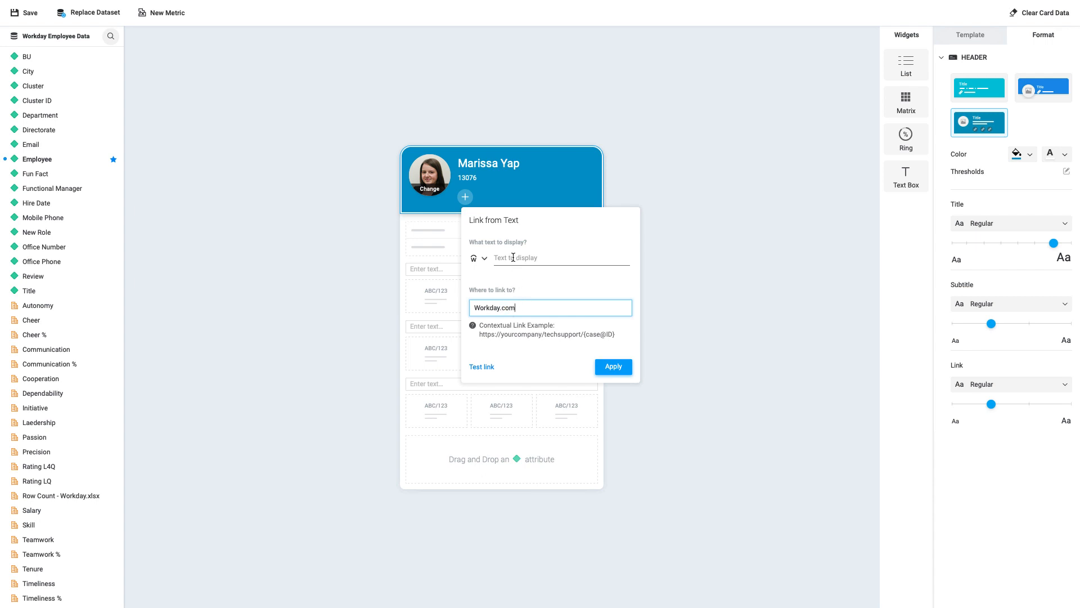
{"action": "type", "text": "Link to Workday"}
{"action": "left_click", "coordinate": [601, 368]}
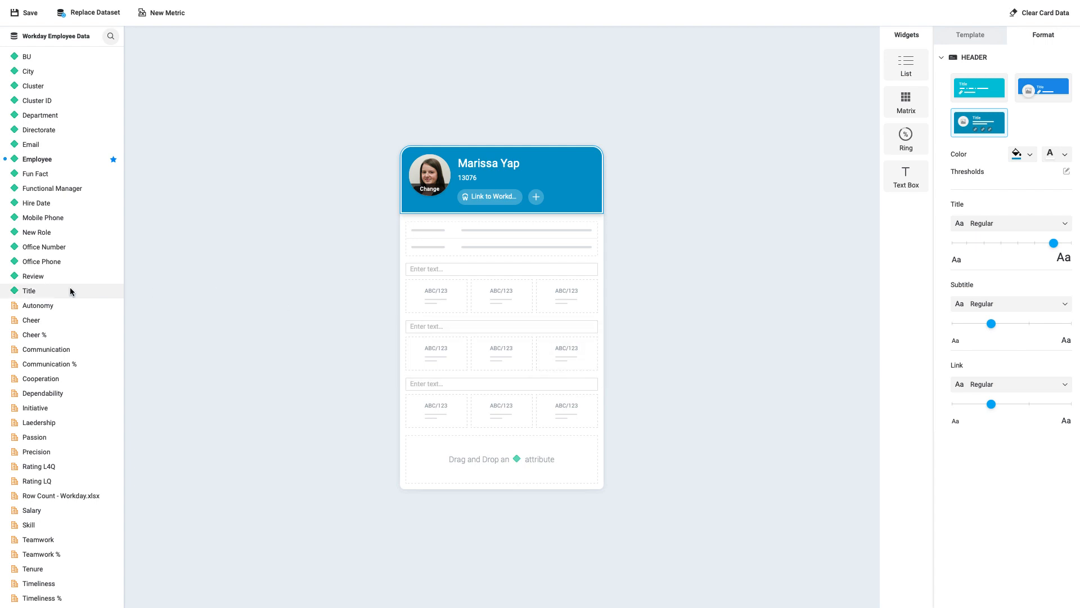
Place the Hire Date attribute in the first row of the list below the header and make its label Bold
{"action": "left_click_drag", "start_coordinate": [48, 204], "coordinate": [448, 225]}
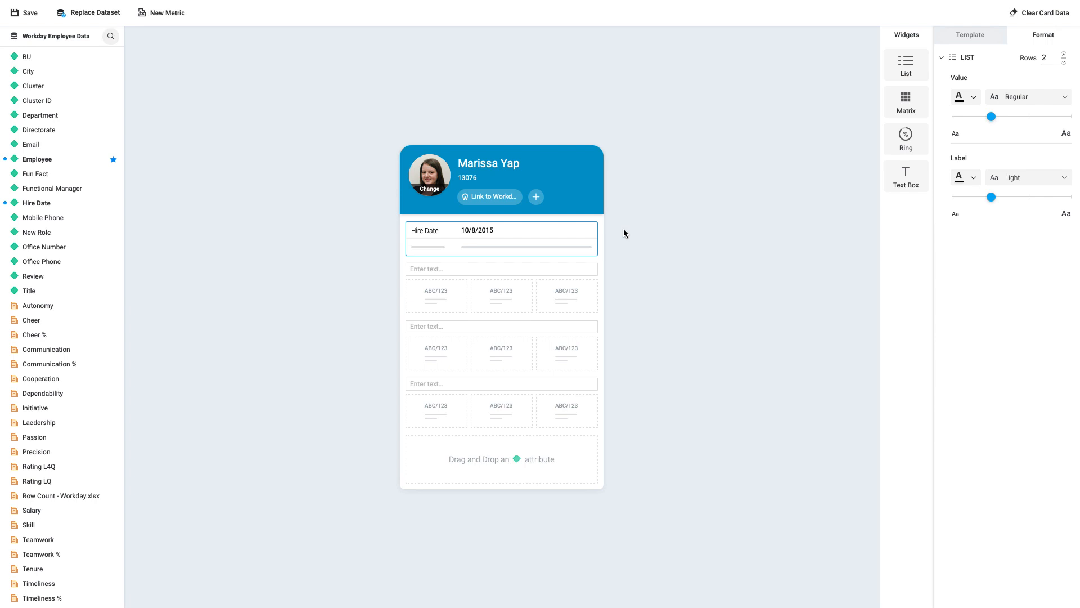
{"action": "left_click", "coordinate": [1041, 177]}
{"action": "left_click", "coordinate": [1033, 247]}
Remove the empty second row from the Hire Date list so it has 1 row
{"action": "mouse_move", "coordinate": [543, 254]}
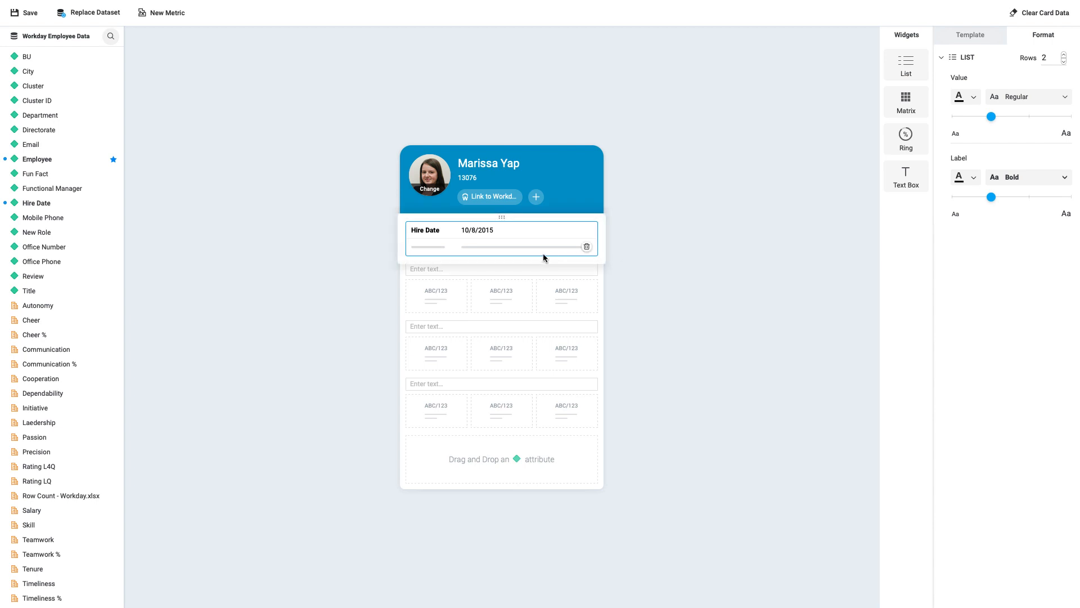
{"action": "left_click", "coordinate": [587, 247]}
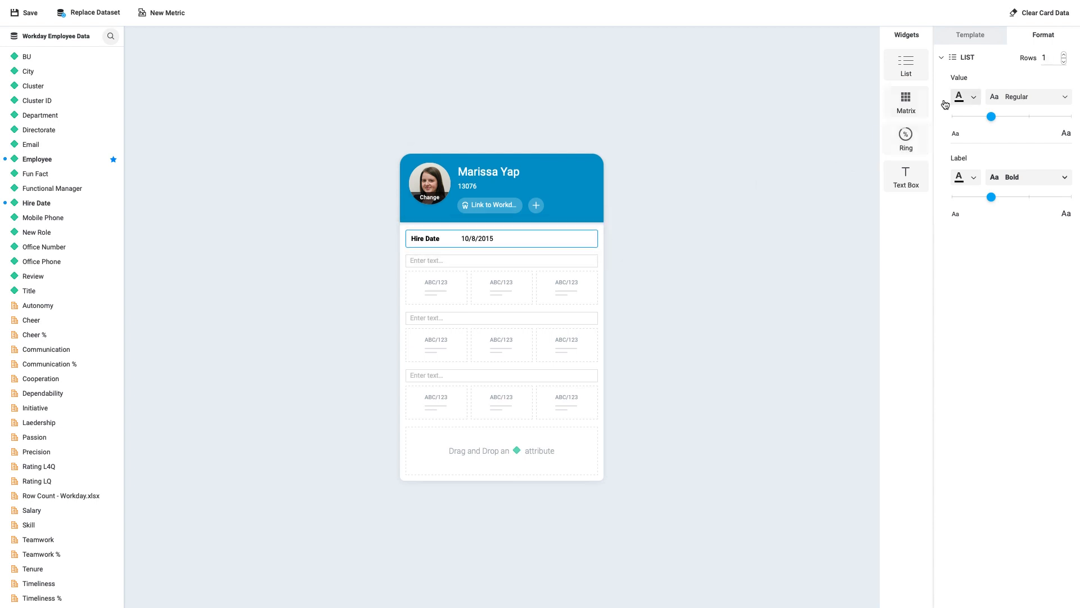
{"action": "left_click", "coordinate": [1063, 55]}
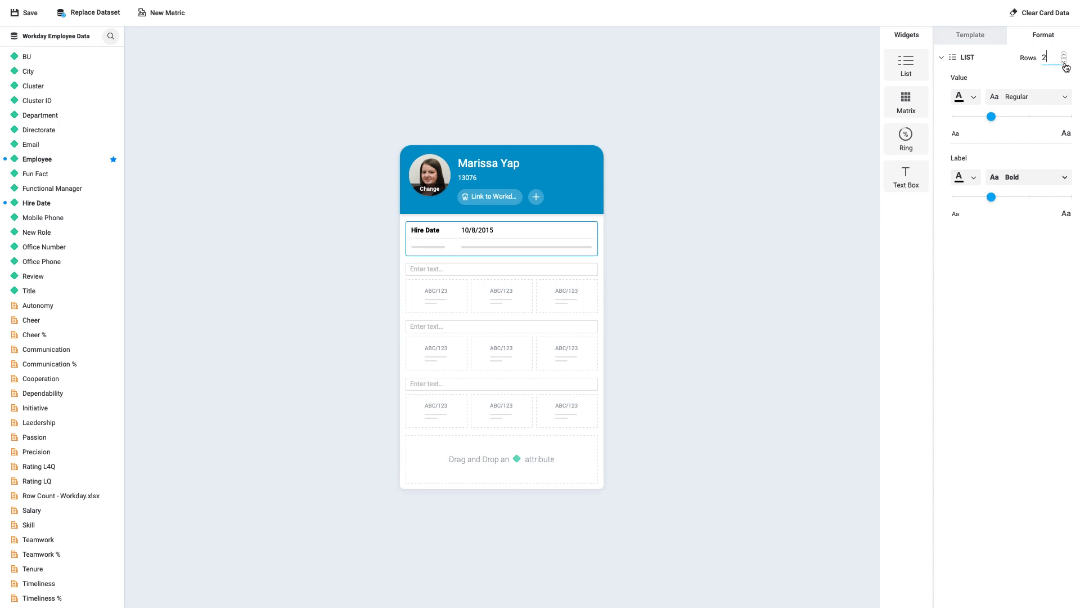
{"action": "left_click", "coordinate": [1064, 62]}
{"action": "left_click", "coordinate": [1064, 55]}
{"action": "left_click", "coordinate": [1064, 63]}
{"action": "left_click", "coordinate": [641, 301]}
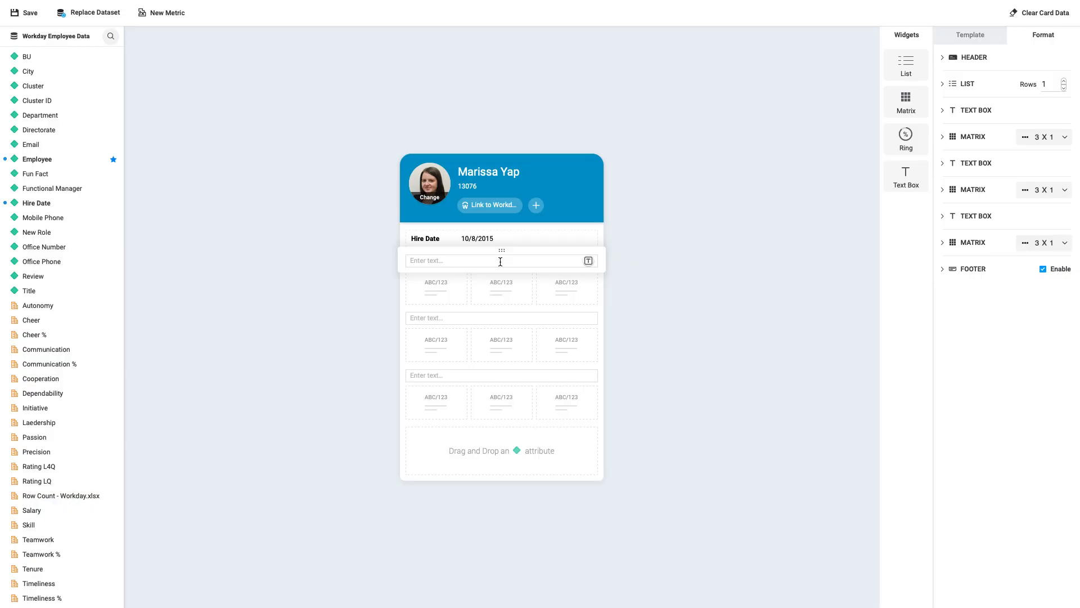
Enter "Ratings of Interest" as the heading in the first text box, directly below the Hire Date list
{"action": "left_click", "coordinate": [500, 262]}
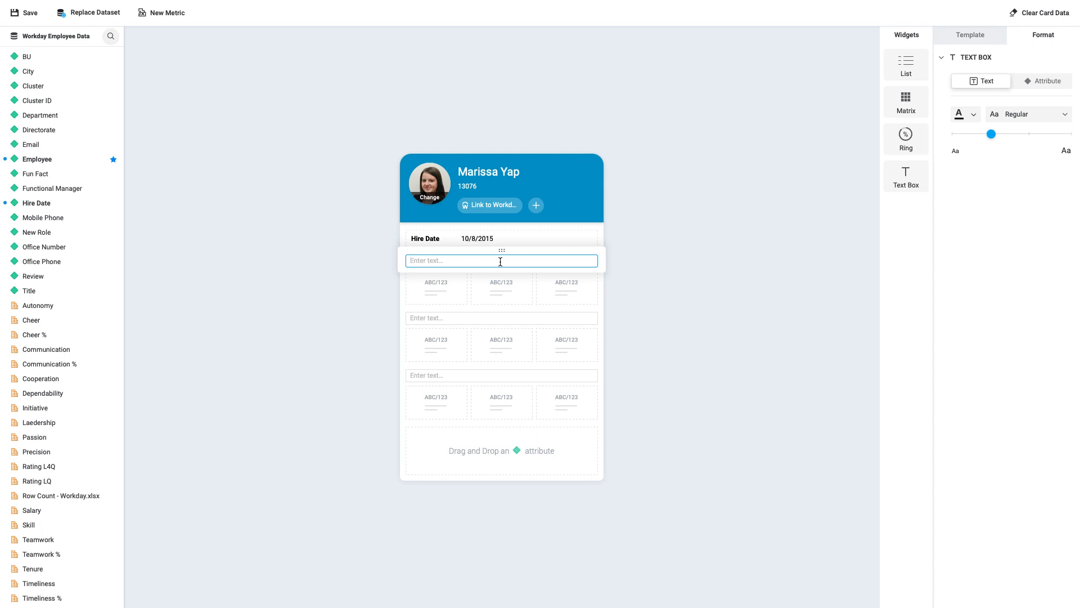
{"action": "type", "text": "Ratings of Interest"}
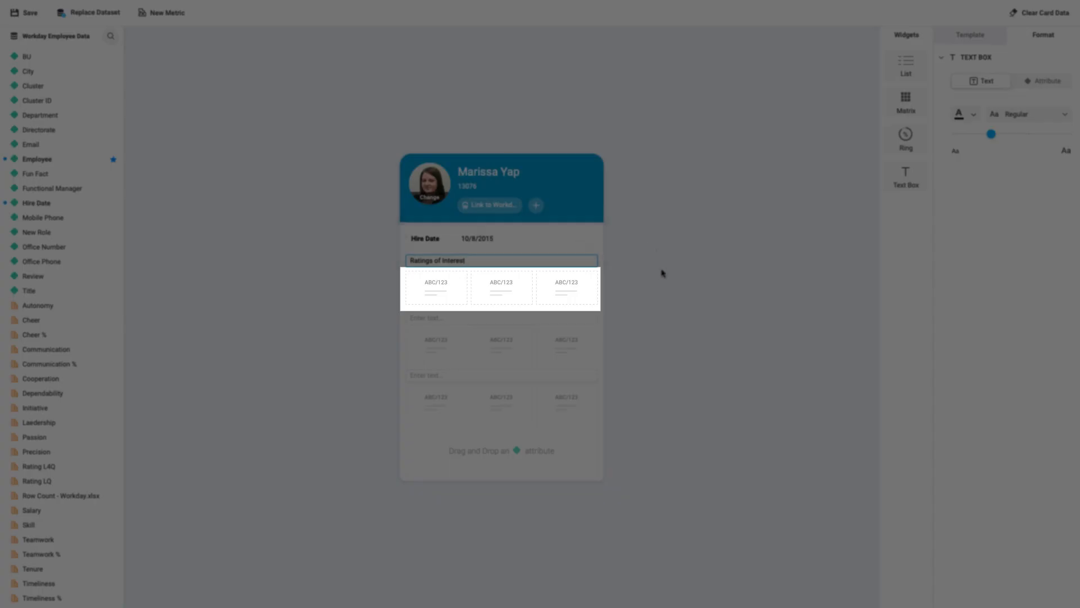
{"action": "left_click", "coordinate": [654, 296]}
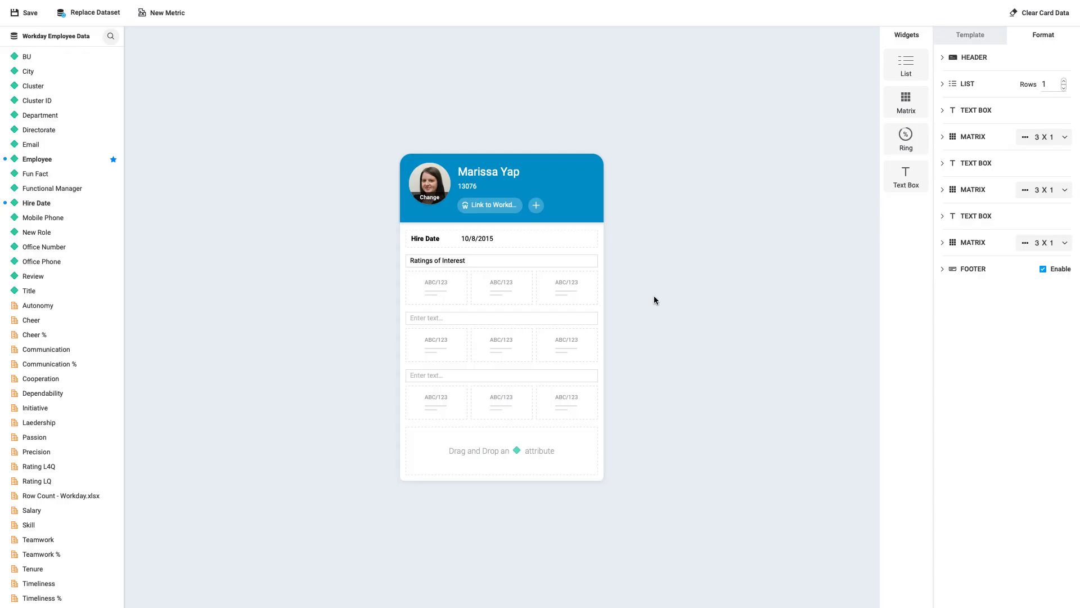
Fill the three cells of the first matrix with the Cheer, Communication and Rating LQ metrics, in that order
{"action": "left_click_drag", "start_coordinate": [65, 324], "coordinate": [431, 290]}
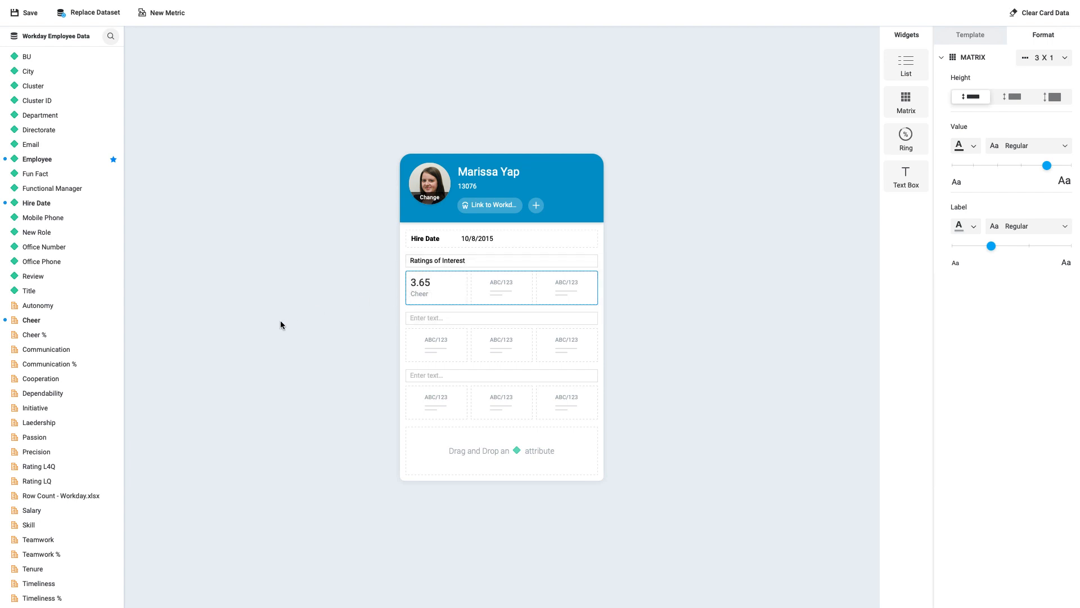
{"action": "left_click_drag", "start_coordinate": [84, 348], "coordinate": [518, 285]}
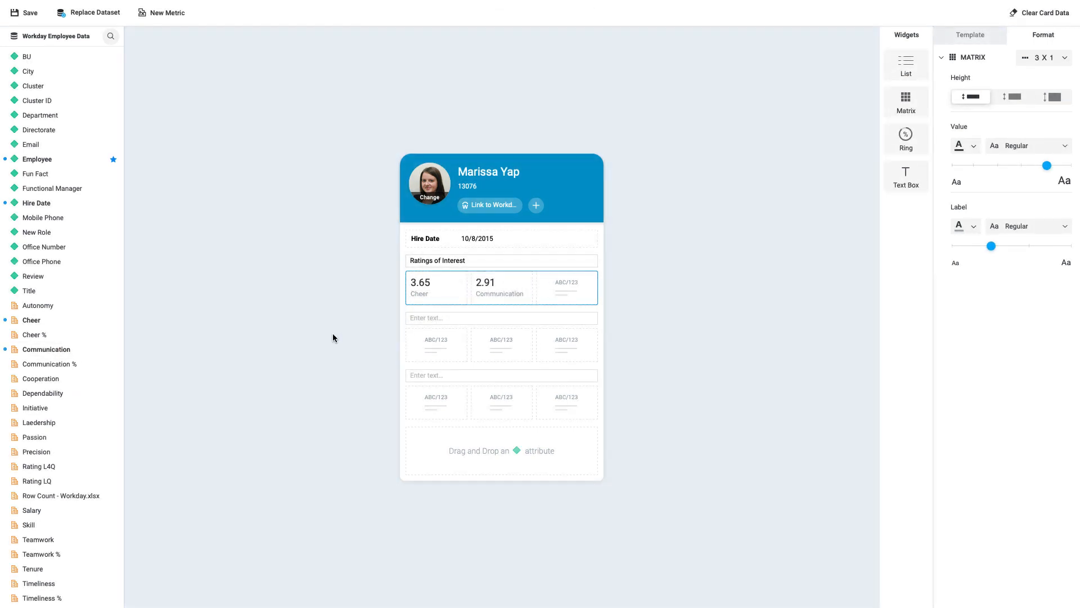
{"action": "left_click_drag", "start_coordinate": [58, 479], "coordinate": [576, 286]}
{"action": "left_click", "coordinate": [549, 293]}
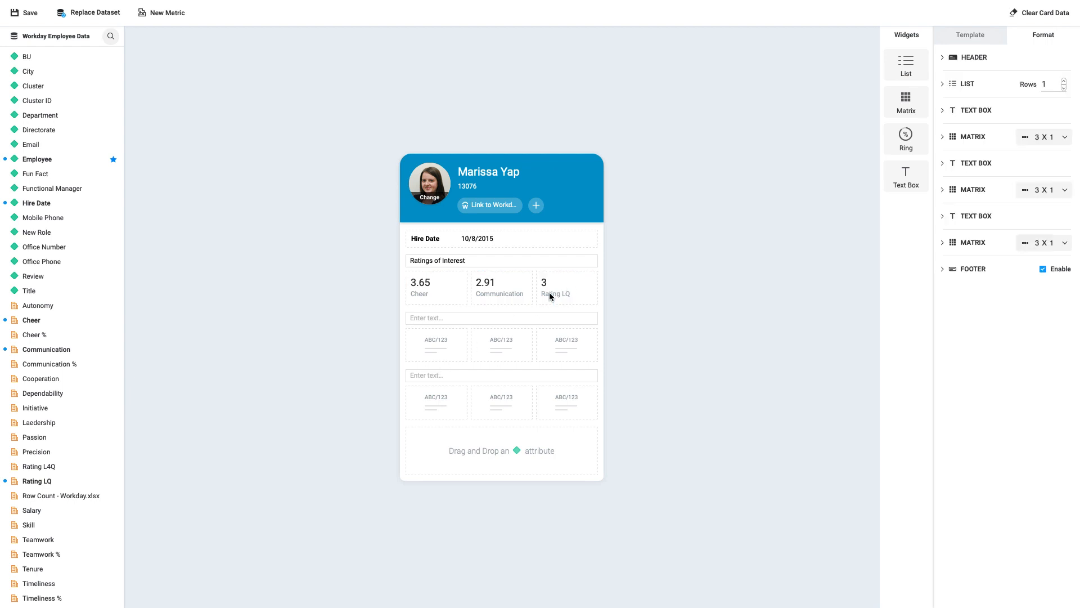
Format the Rating LQ metric in the first matrix to show 2 decimal places
{"action": "mouse_move", "coordinate": [559, 288]}
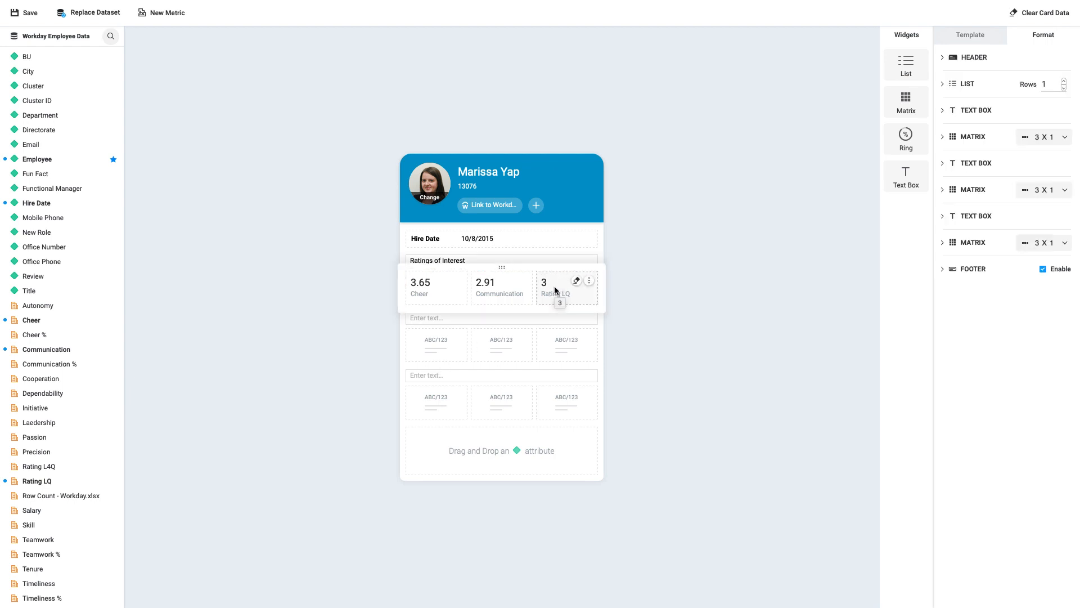
{"action": "left_click", "coordinate": [590, 282]}
{"action": "left_click", "coordinate": [590, 283]}
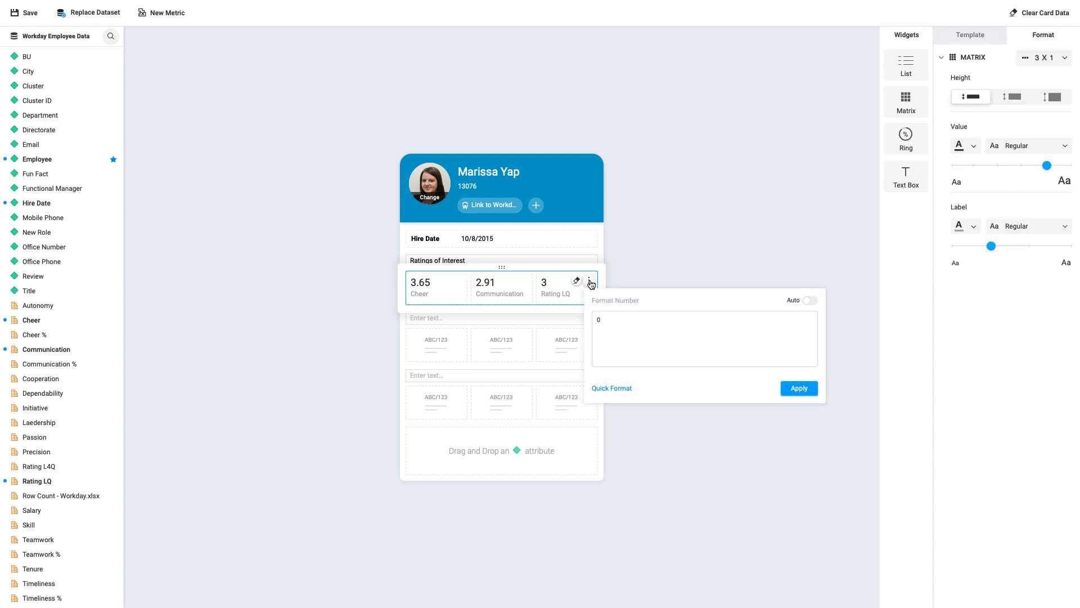
{"action": "left_click", "coordinate": [620, 390]}
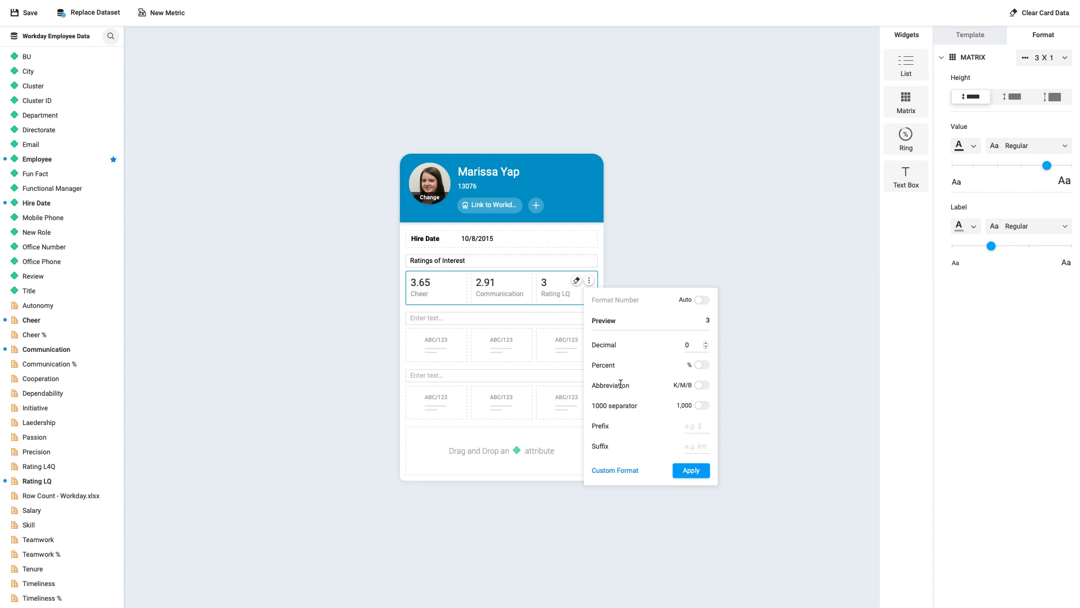
{"action": "left_click", "coordinate": [706, 343]}
{"action": "left_click", "coordinate": [706, 343]}
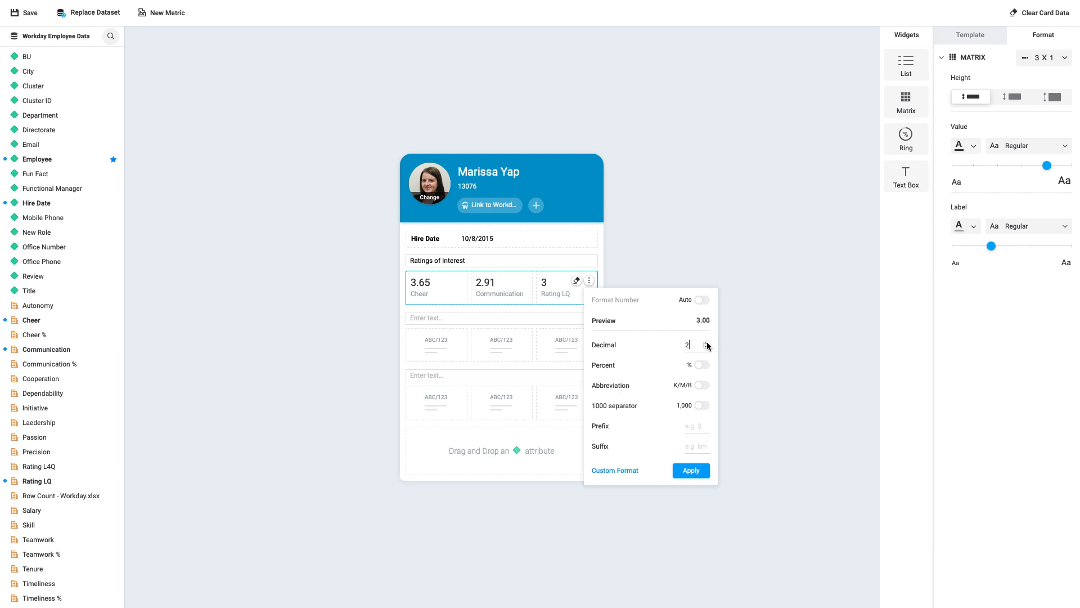
{"action": "left_click", "coordinate": [690, 473]}
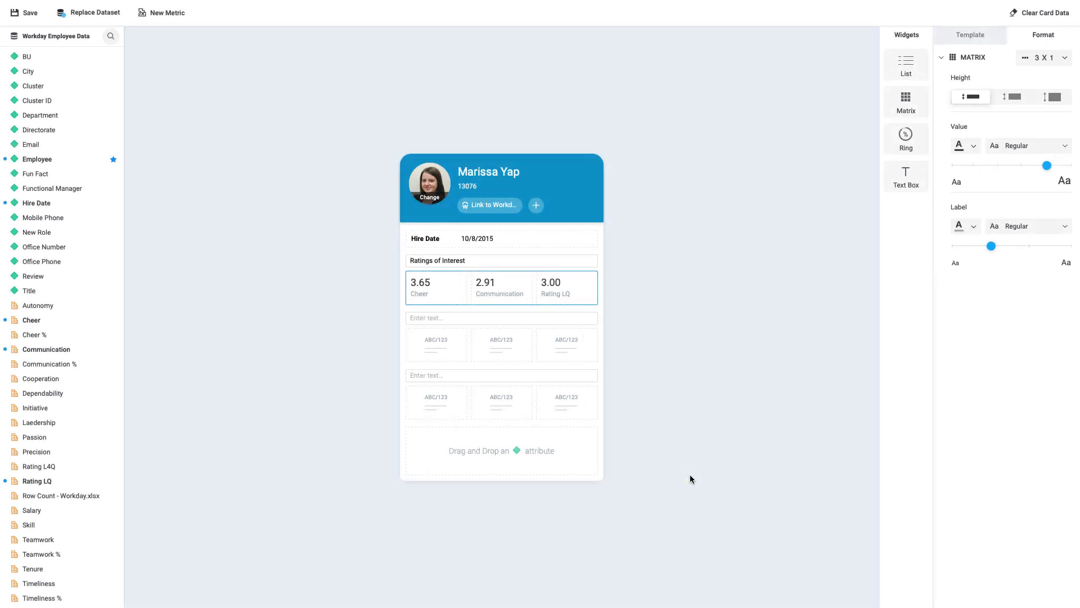
Enter "Salary" as the second text box's heading and place the Salary metric in the first cell of the matrix below it
{"action": "left_click", "coordinate": [511, 317]}
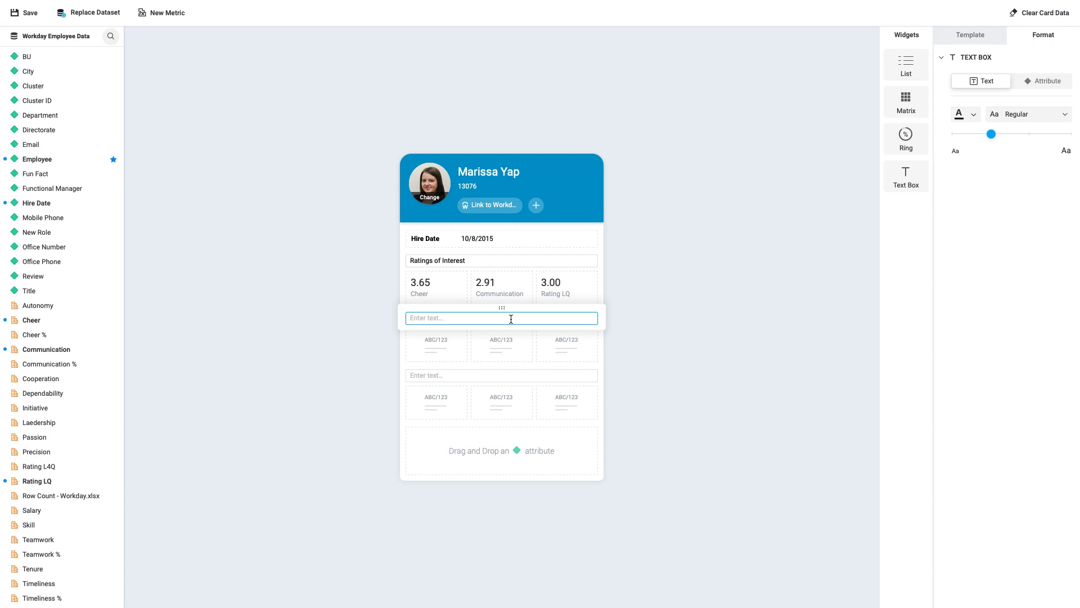
{"action": "type", "text": "Salary"}
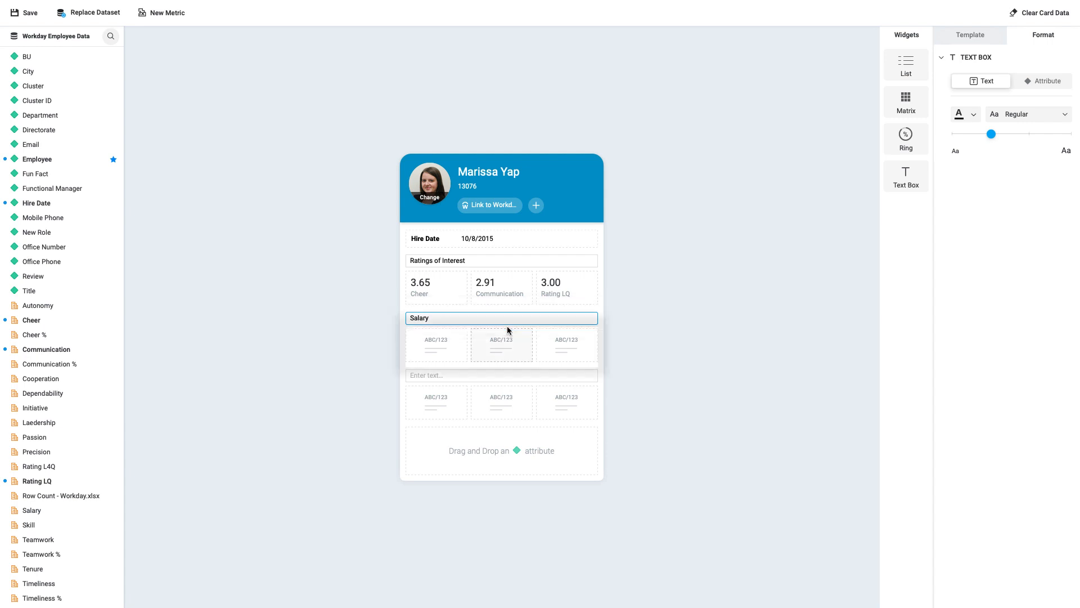
{"action": "left_click", "coordinate": [450, 352]}
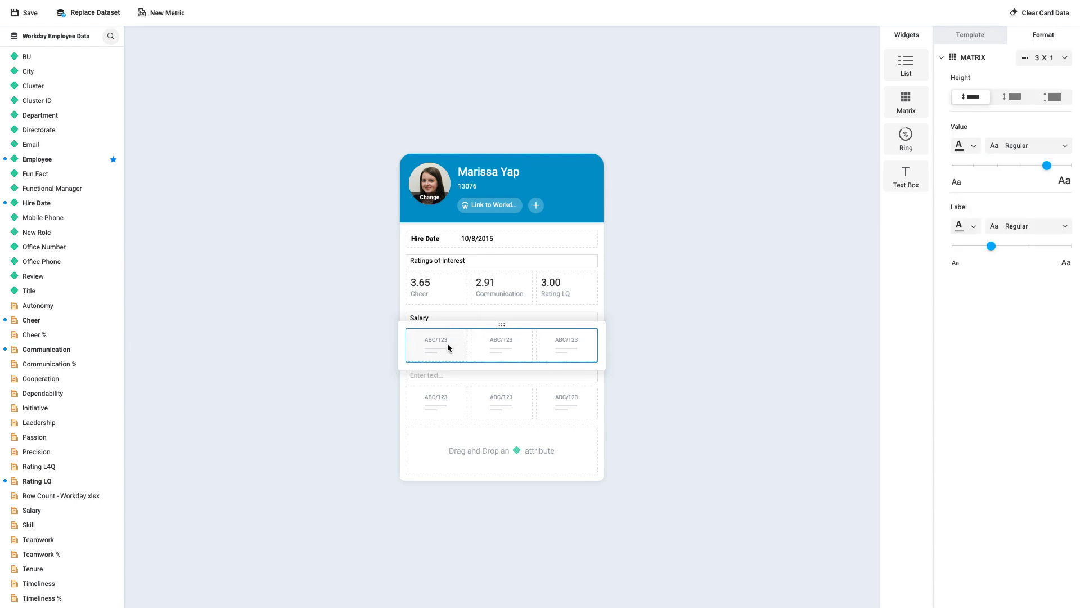
{"action": "scroll", "coordinate": [71, 405], "scroll_direction": "down", "scroll_amount": 1}
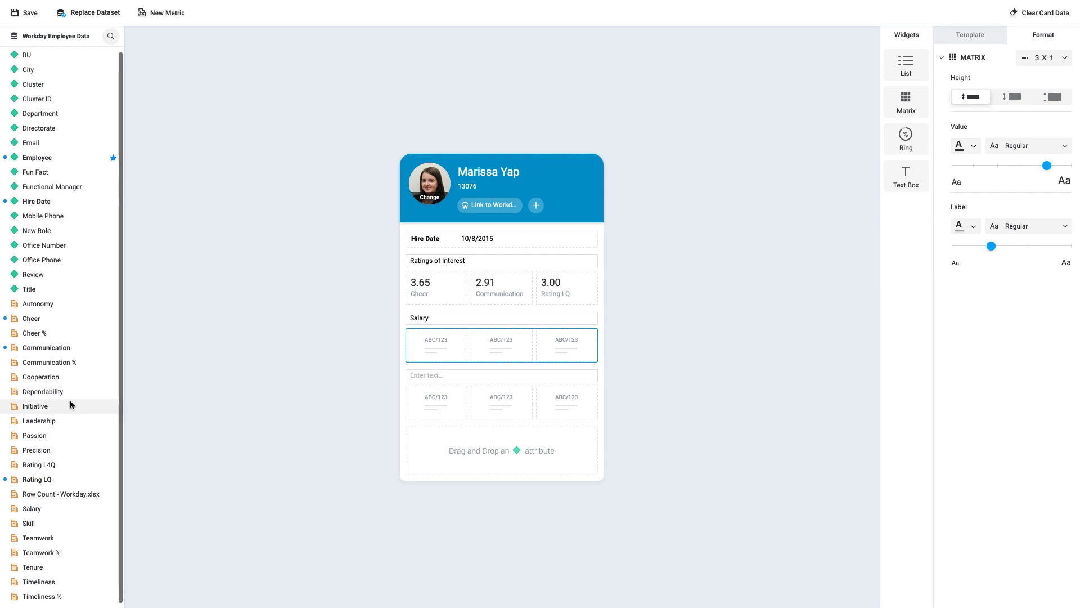
{"action": "left_click_drag", "start_coordinate": [35, 508], "coordinate": [453, 345]}
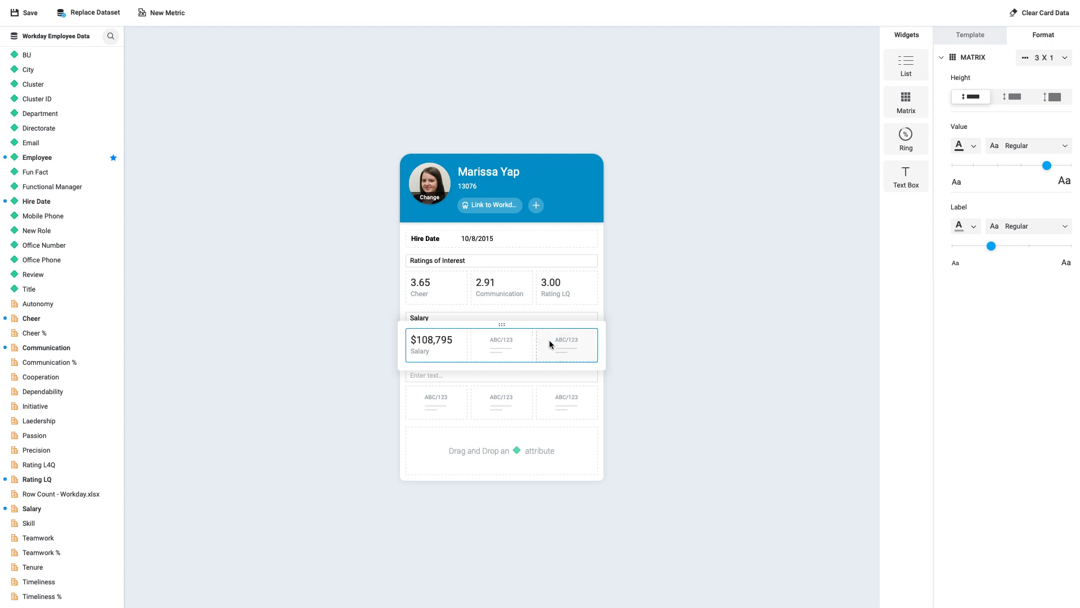
Reduce the matrix under the Salary heading to a 1 X 1 layout
{"action": "left_click", "coordinate": [1064, 59]}
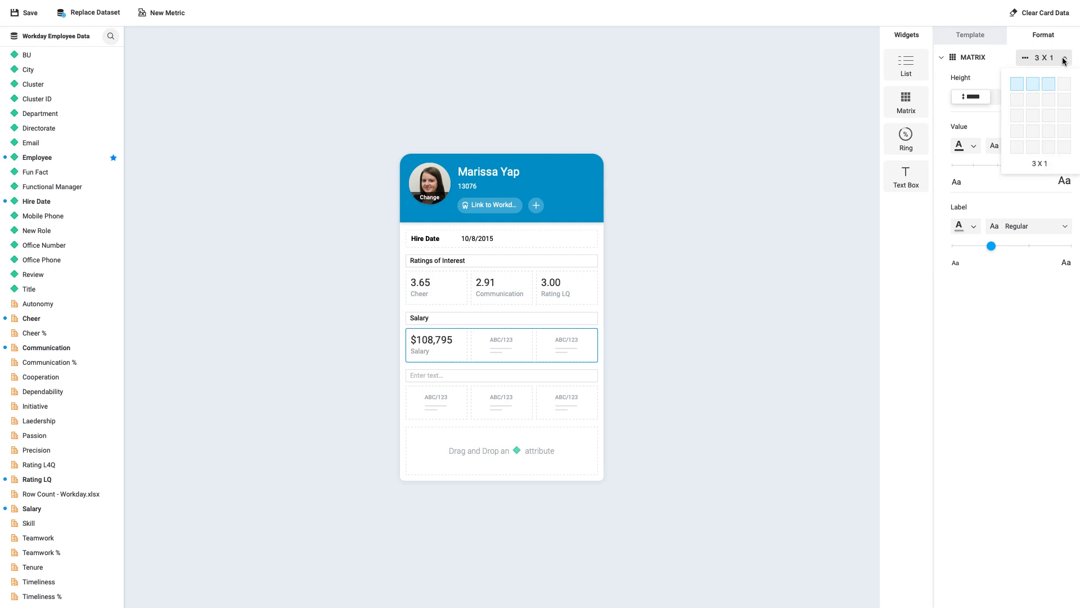
{"action": "left_click", "coordinate": [1016, 89]}
{"action": "left_click", "coordinate": [670, 363]}
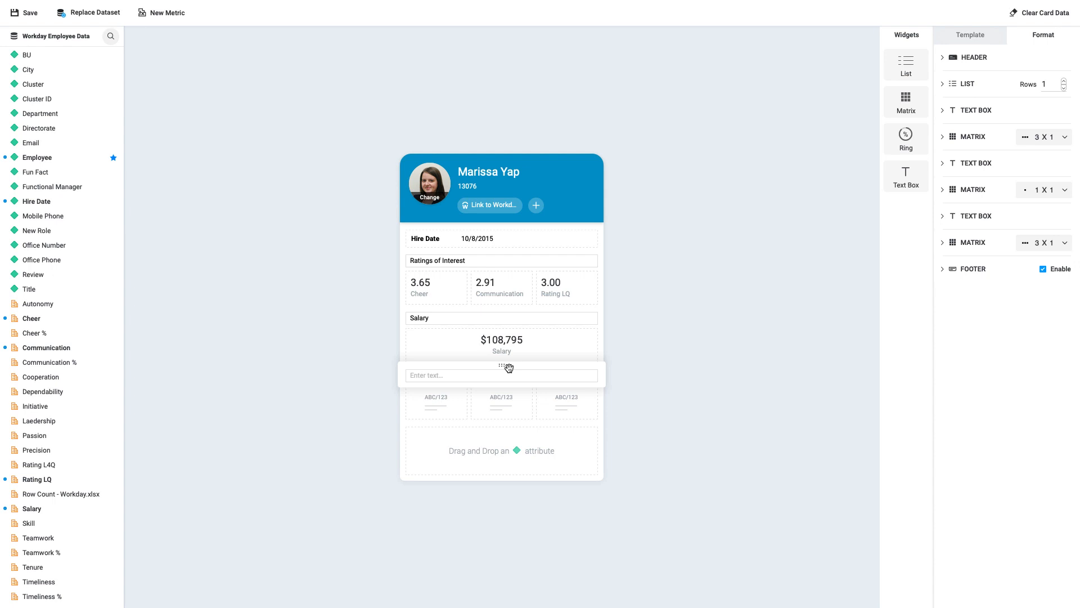
Remove the empty text box and the empty 3 X 1 matrix below the Salary metric from the card
{"action": "left_click_drag", "start_coordinate": [508, 368], "coordinate": [717, 342]}
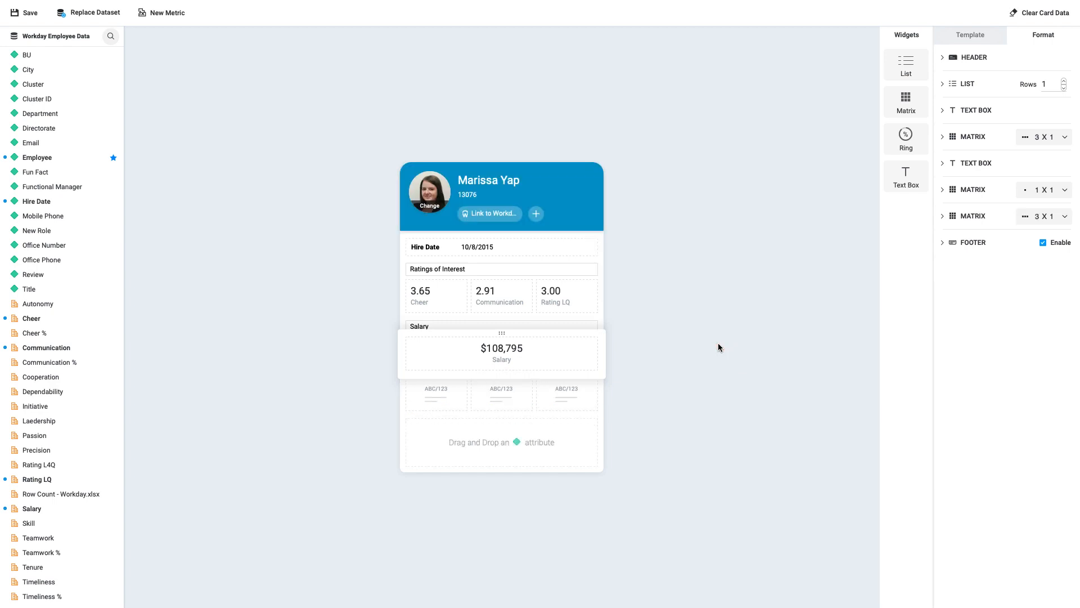
{"action": "left_click", "coordinate": [484, 405]}
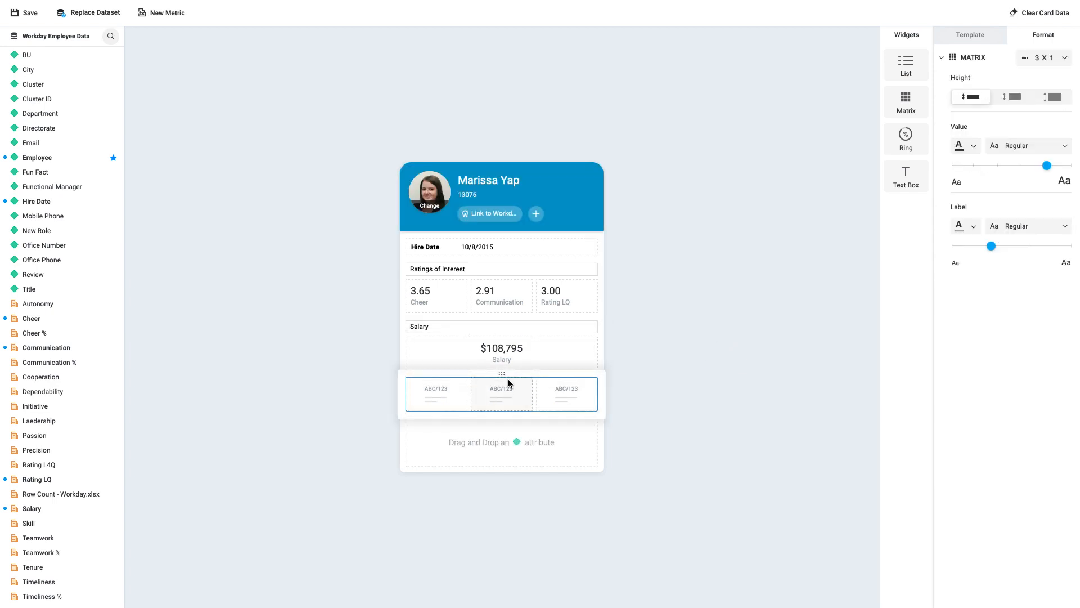
{"action": "left_click_drag", "start_coordinate": [502, 375], "coordinate": [739, 355]}
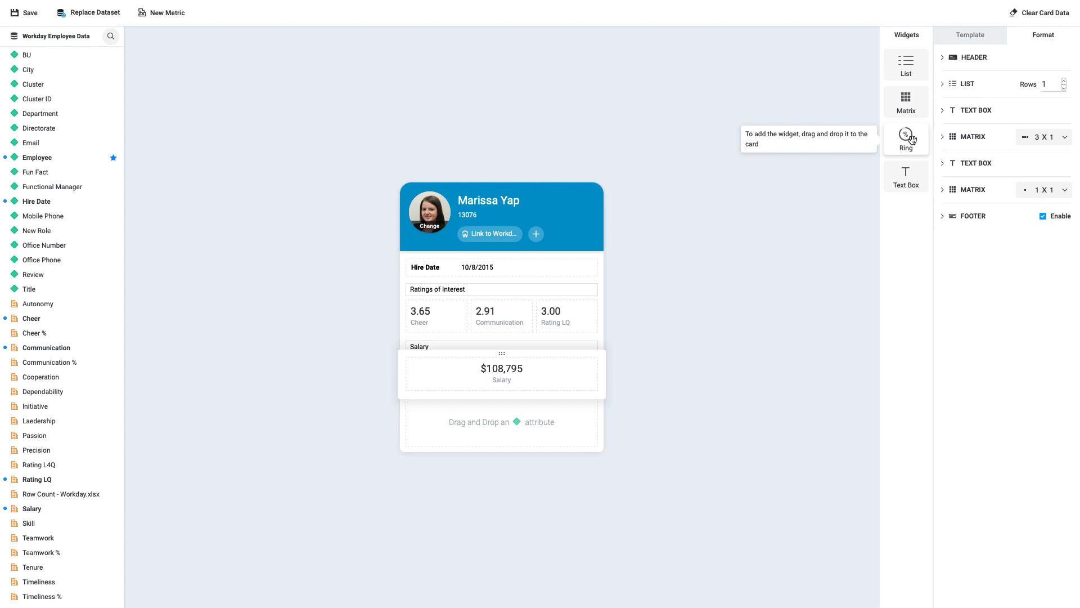
Add a Ring widget between the ratings matrix and the Salary heading and name the group "Teamwork and Timeliness"
{"action": "left_click_drag", "start_coordinate": [911, 138], "coordinate": [512, 387]}
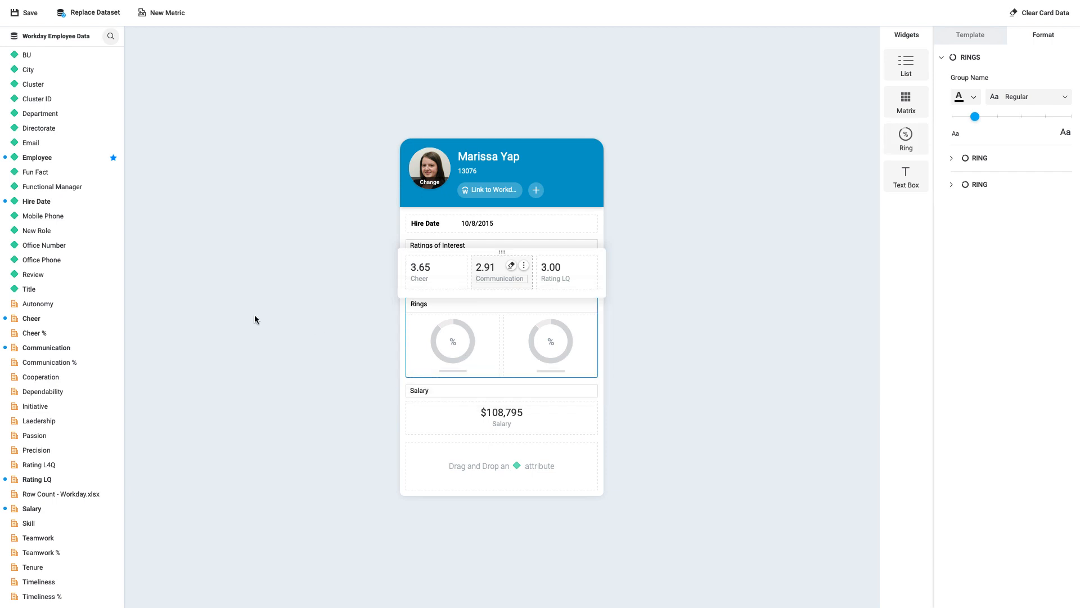
{"action": "left_click", "coordinate": [285, 326]}
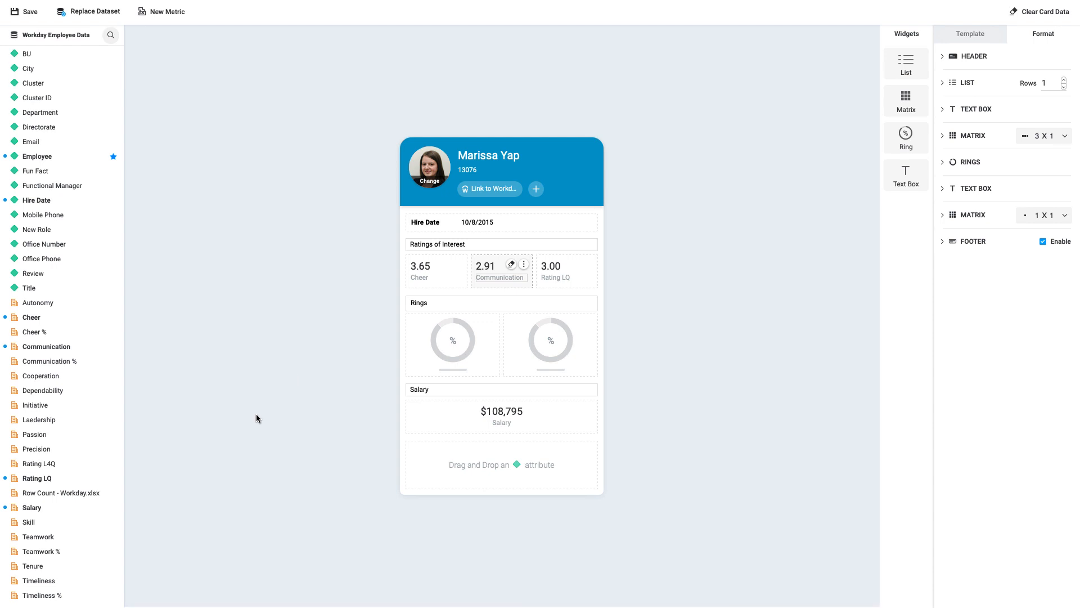
{"action": "double_click", "coordinate": [446, 305]}
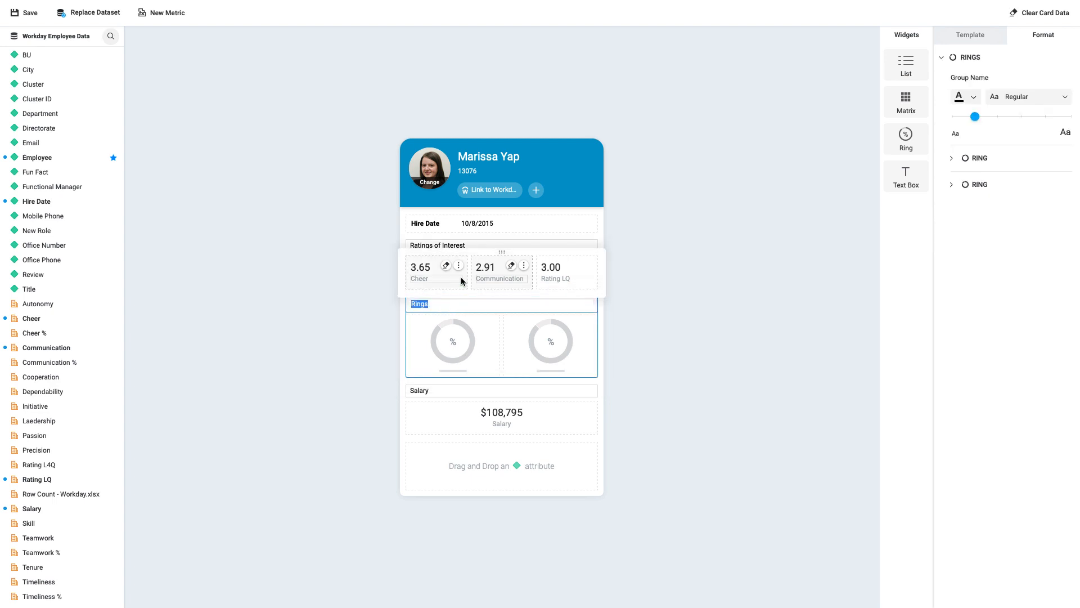
{"action": "type", "text": "Teamwork and Timeliness"}
{"action": "left_click", "coordinate": [387, 325]}
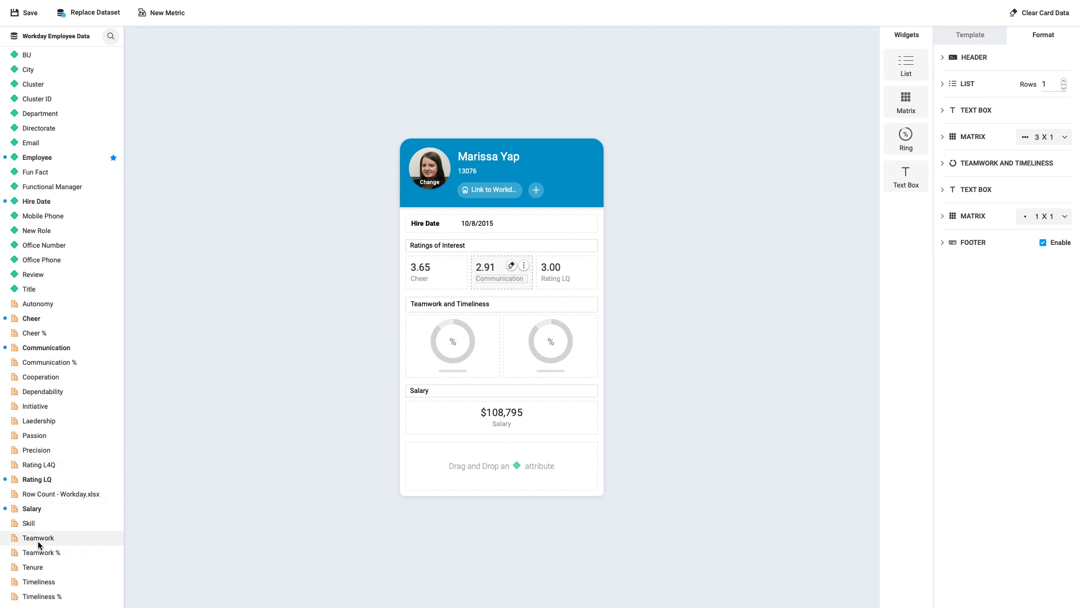
Assign the Teamwork % metric to the first ring and the Timeliness % metric to the second ring
{"action": "left_click_drag", "start_coordinate": [38, 539], "coordinate": [451, 351]}
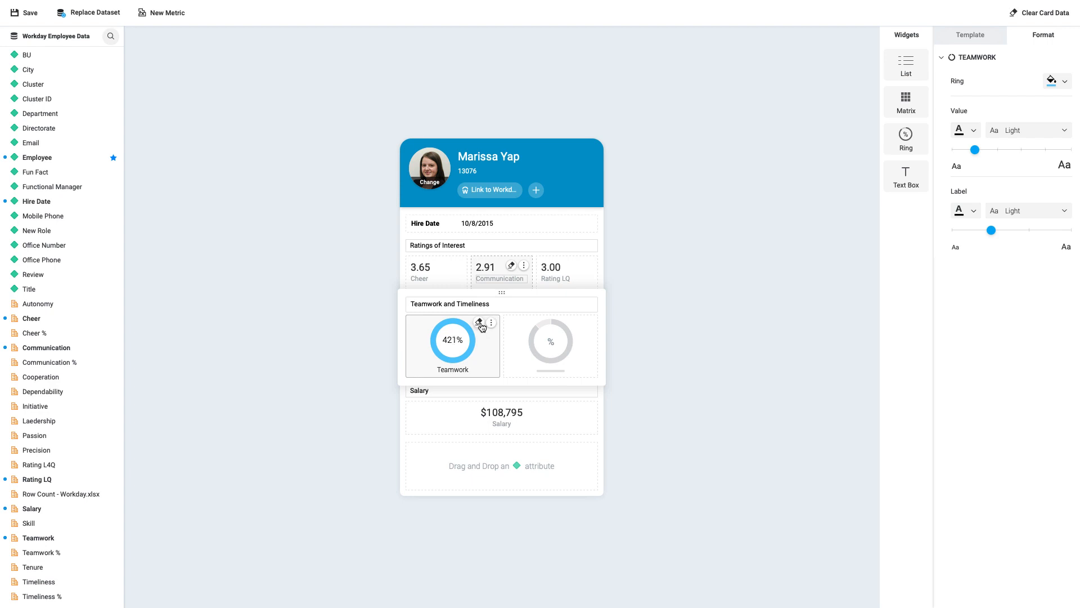
{"action": "left_click", "coordinate": [480, 324]}
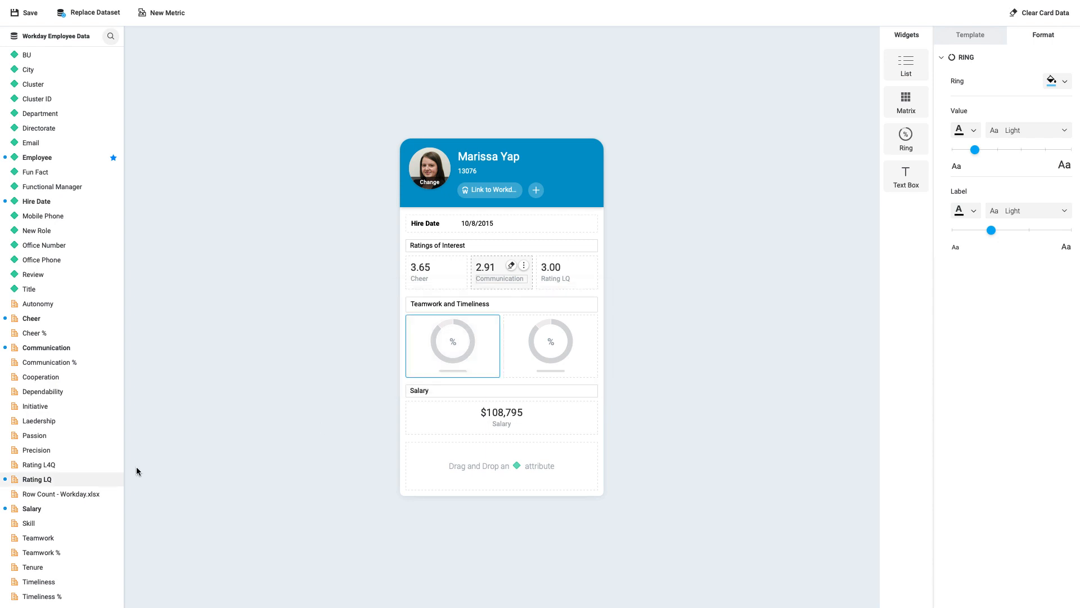
{"action": "left_click_drag", "start_coordinate": [60, 556], "coordinate": [458, 352]}
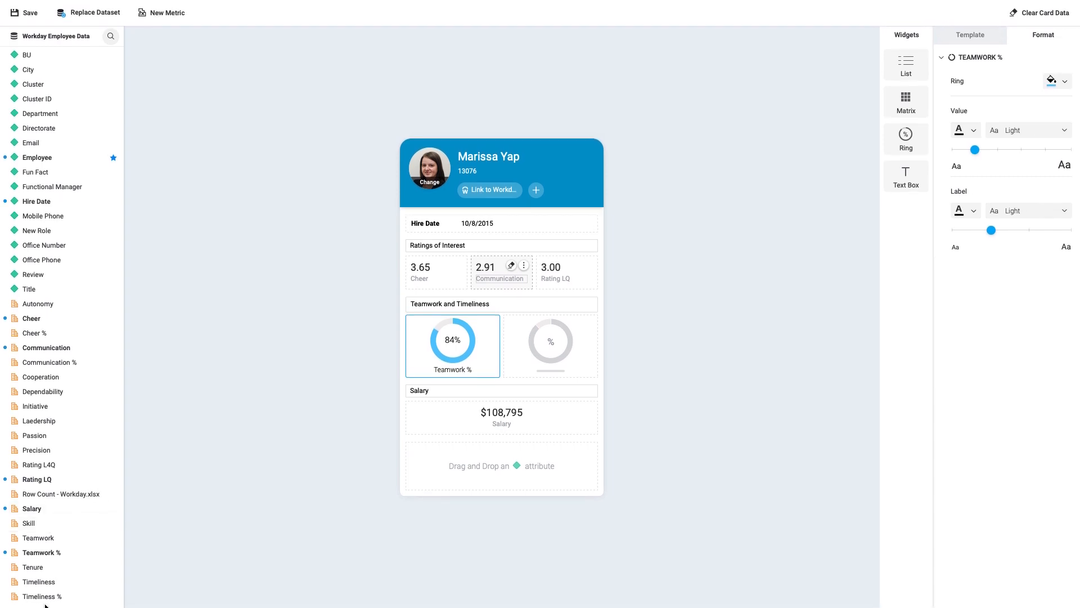
{"action": "left_click_drag", "start_coordinate": [45, 595], "coordinate": [553, 359]}
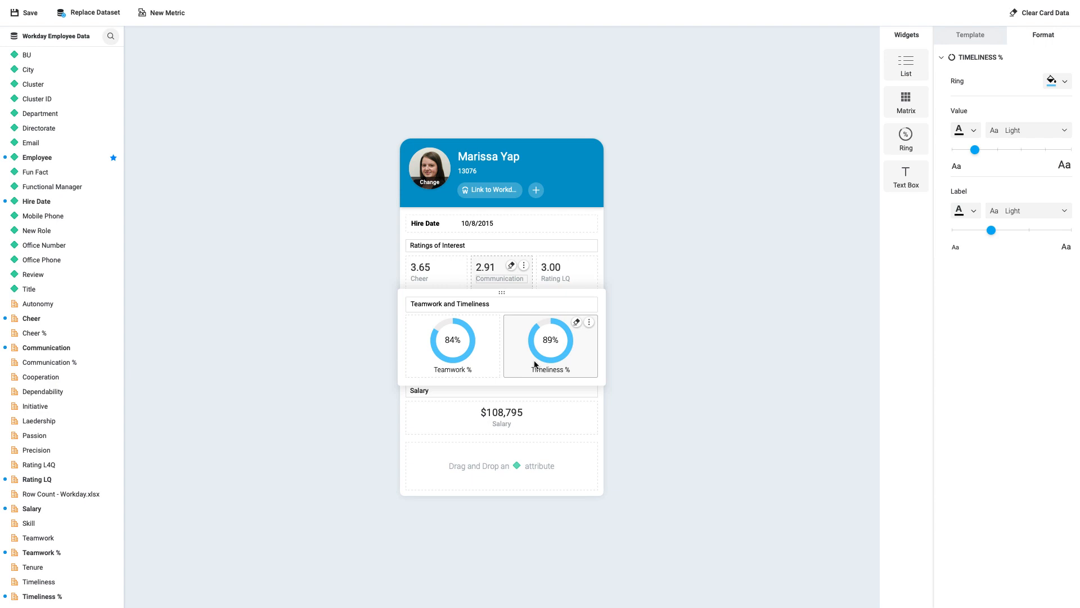
Keep the card footer enabled and place the Email attribute in it
{"action": "left_click", "coordinate": [522, 465]}
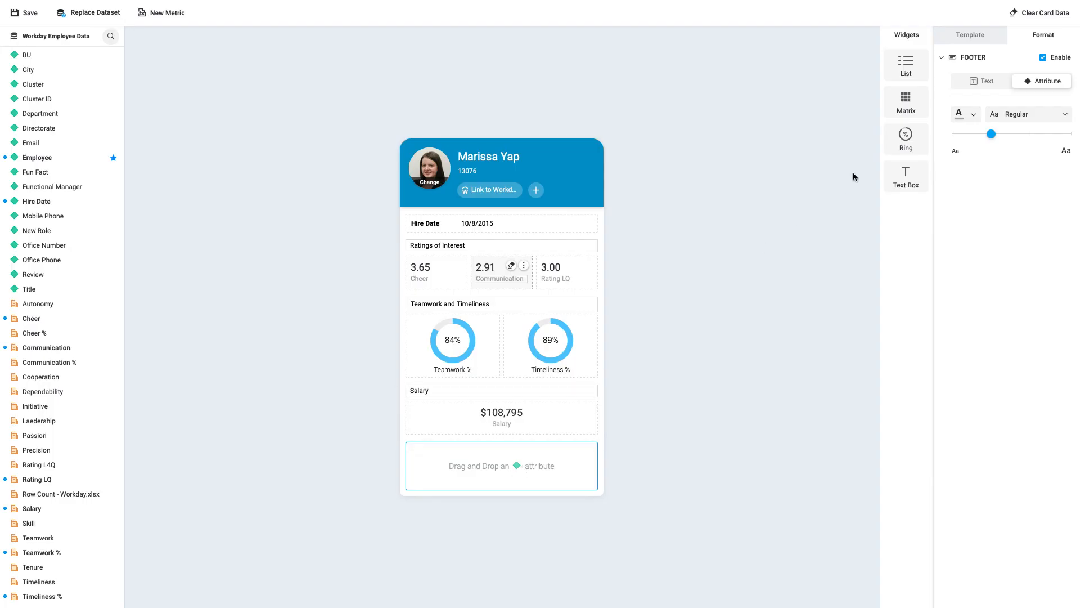
{"action": "left_click", "coordinate": [1044, 59]}
{"action": "left_click", "coordinate": [1043, 59]}
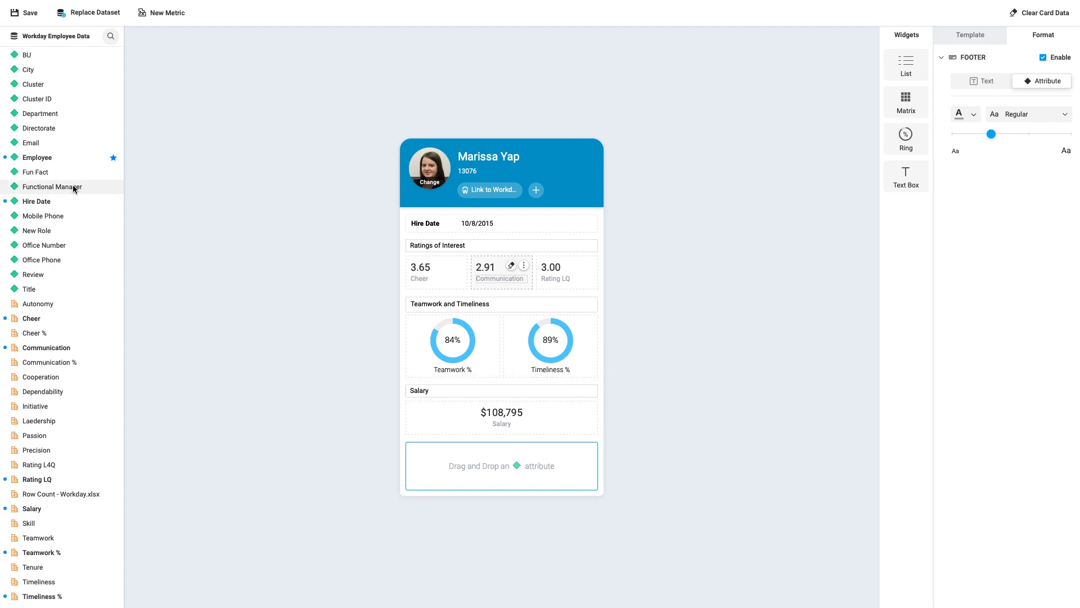
{"action": "left_click_drag", "start_coordinate": [43, 144], "coordinate": [491, 469]}
{"action": "left_click", "coordinate": [509, 510]}
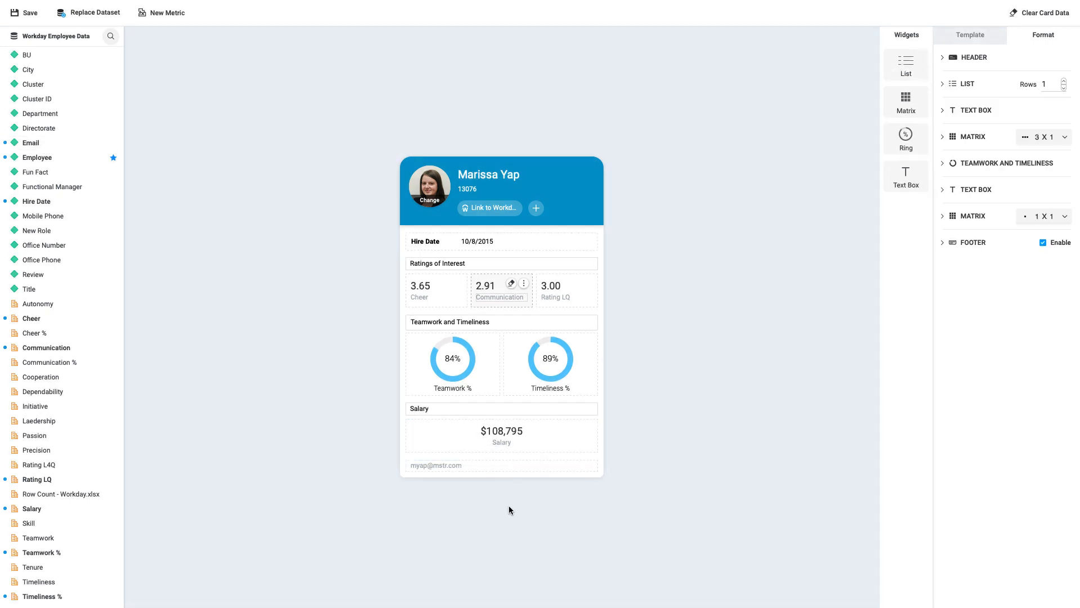